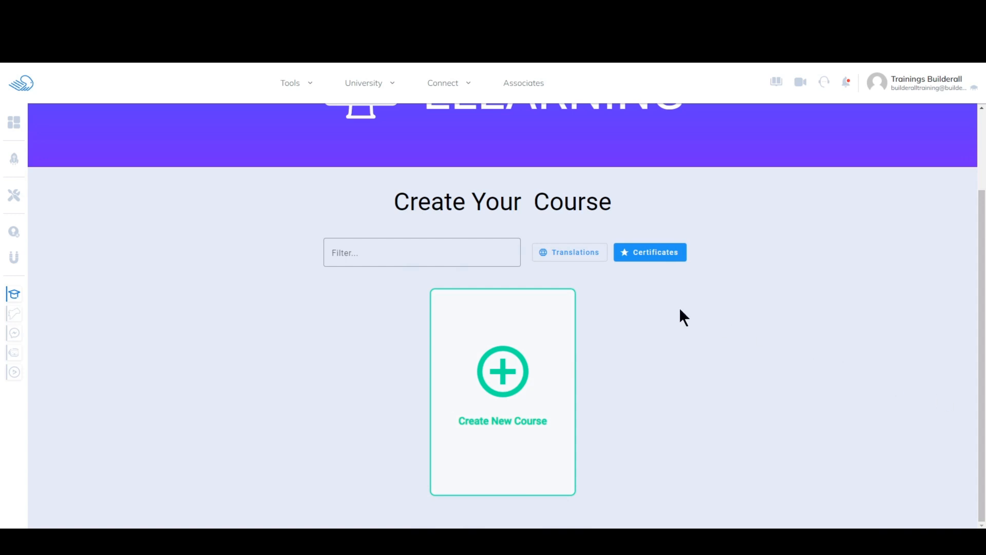
# Step: Create and save an Afrikaans course translation, then delete it and close the translation editor
pyautogui.click(585, 258)
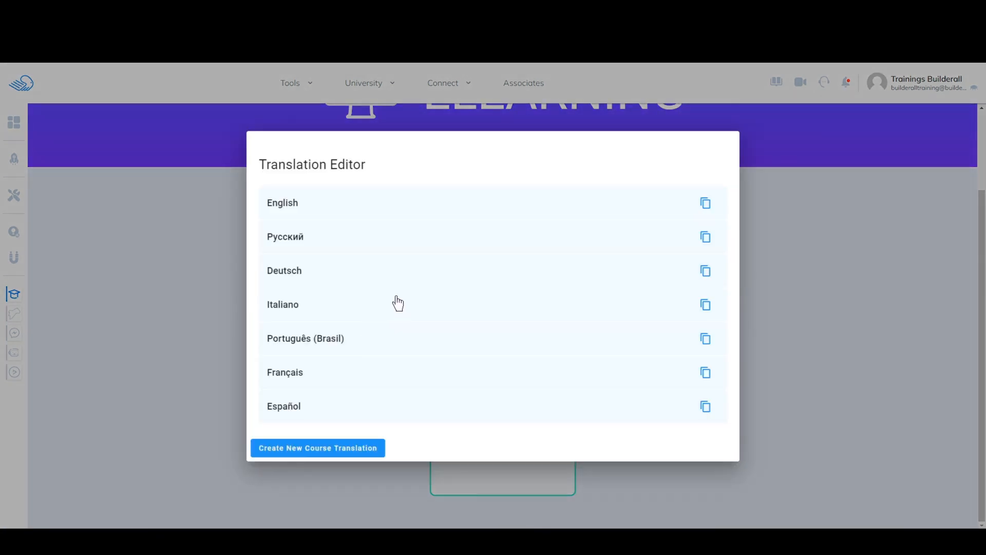
pyautogui.click(314, 448)
pyautogui.write('Afrikaans')
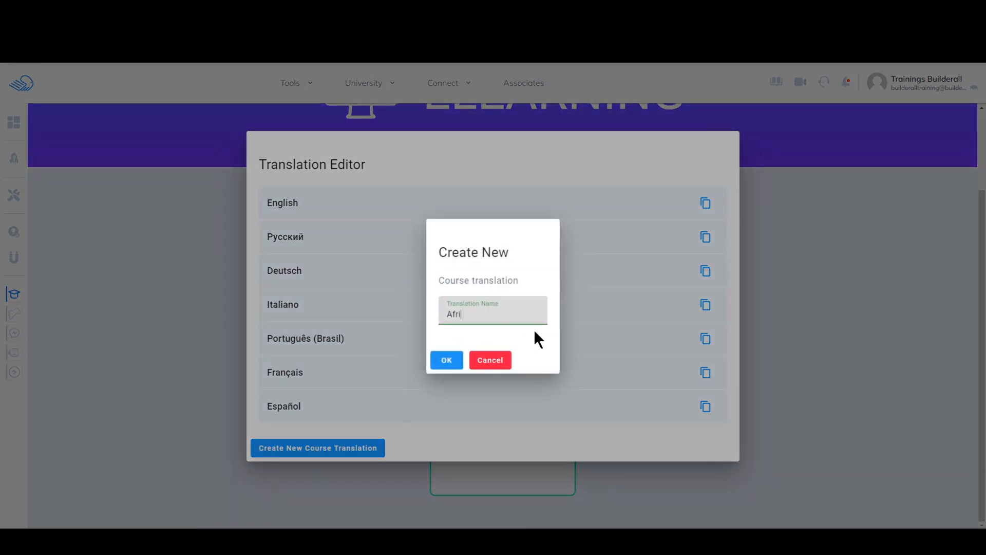
pyautogui.click(447, 359)
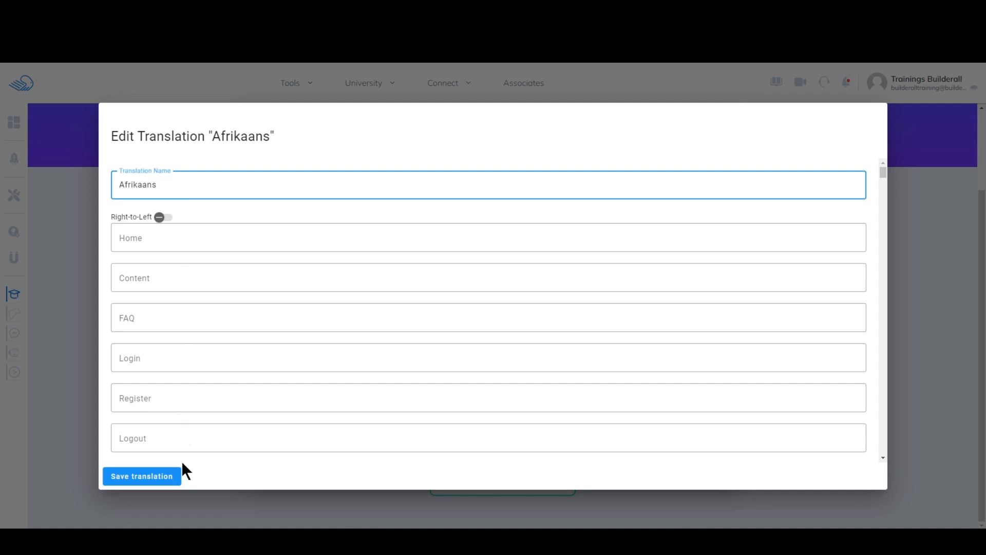
pyautogui.click(156, 483)
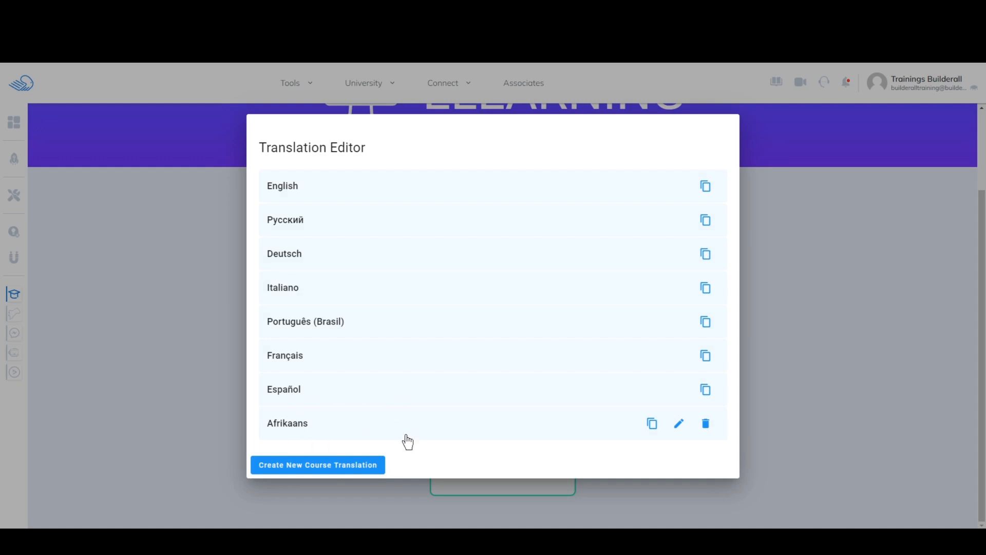
pyautogui.click(706, 423)
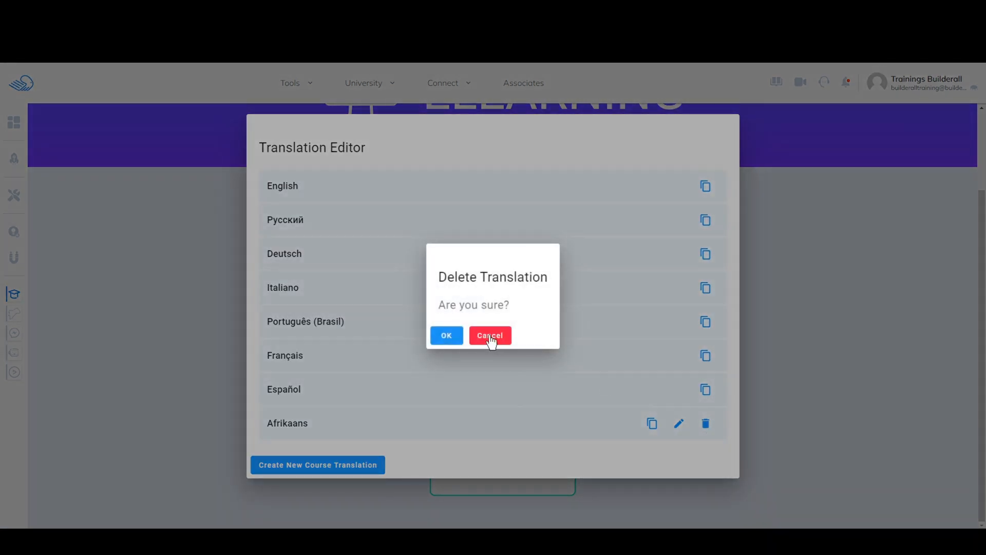
pyautogui.click(451, 339)
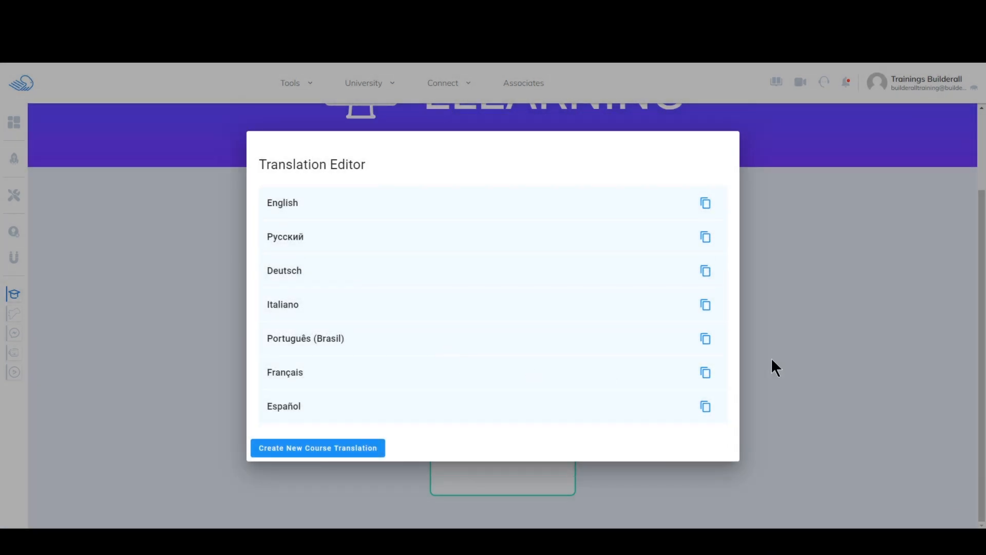
pyautogui.click(806, 356)
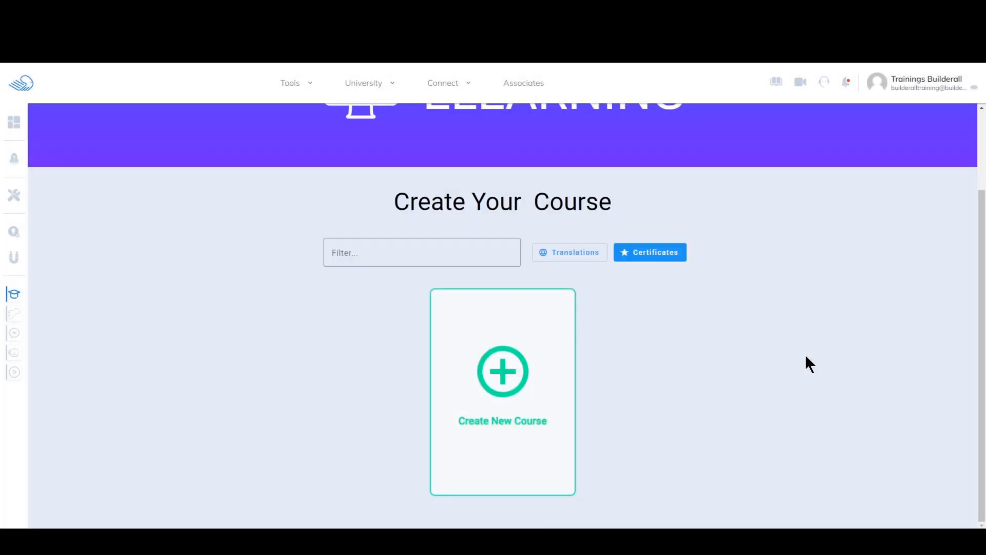
# Step: Open the Builderall certificate theme, keeping Landscape orientation and Fill background fit
pyautogui.click(641, 257)
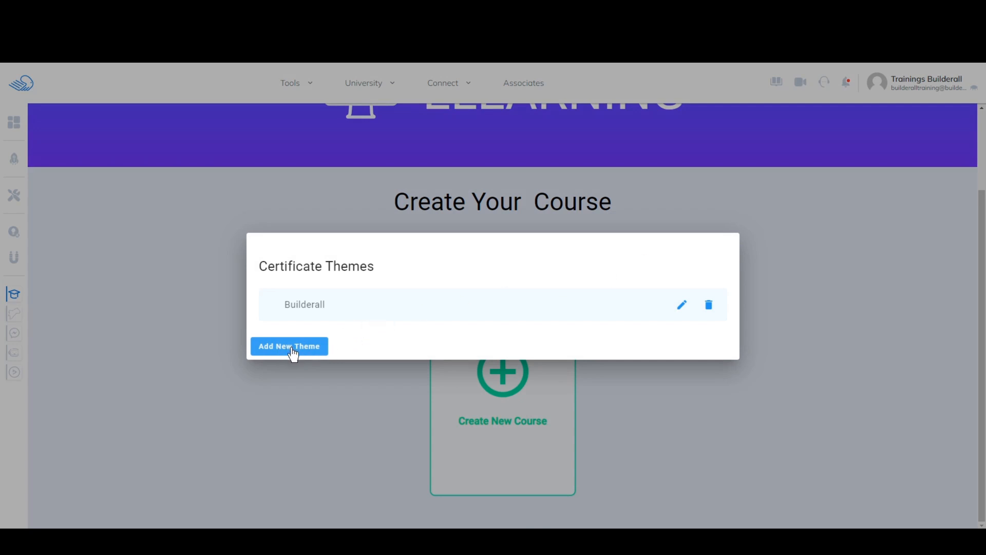
pyautogui.click(682, 308)
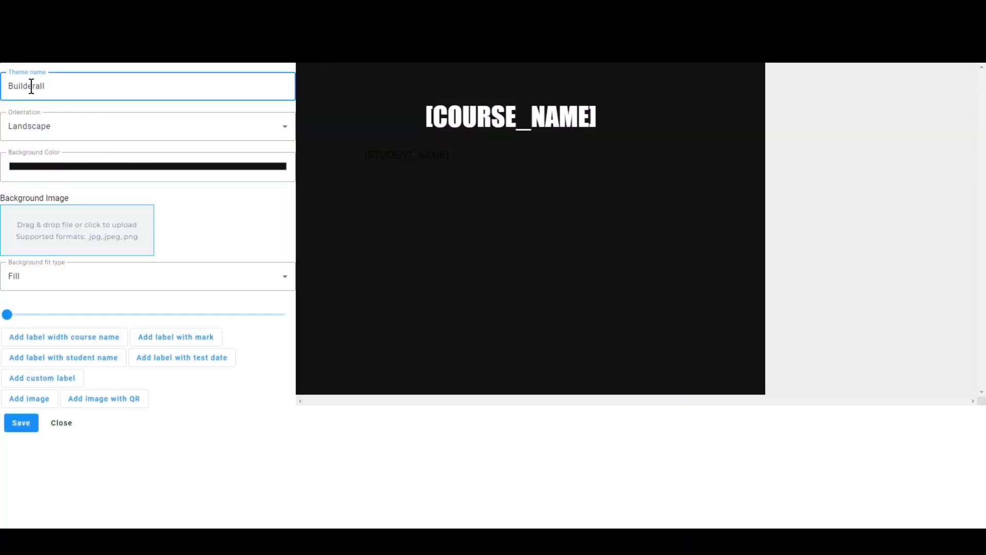
pyautogui.click(122, 132)
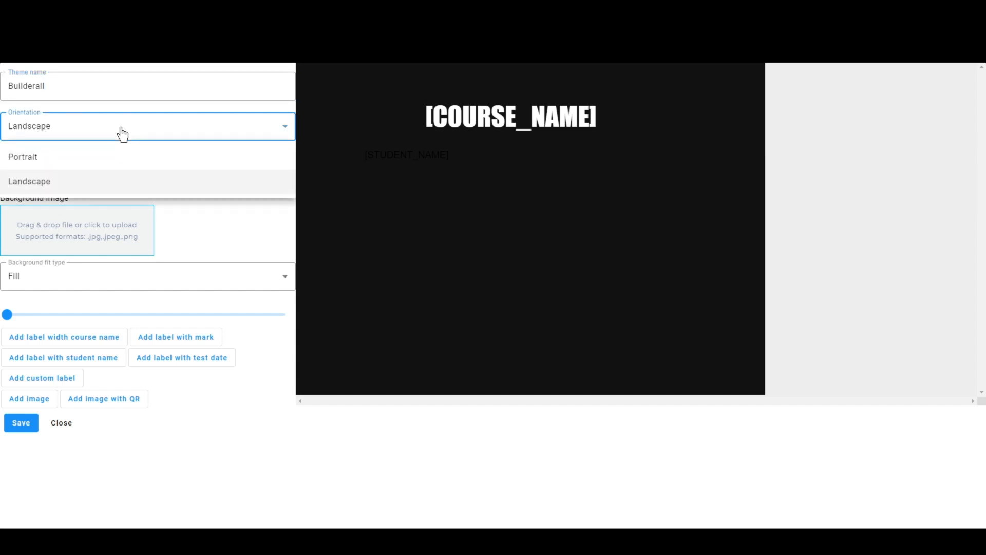
pyautogui.click(122, 133)
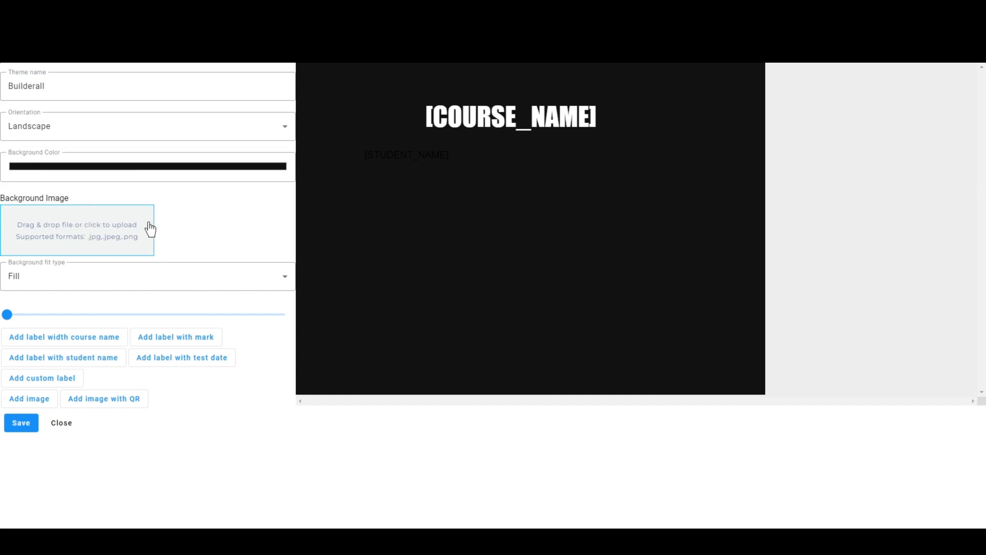
pyautogui.click(283, 284)
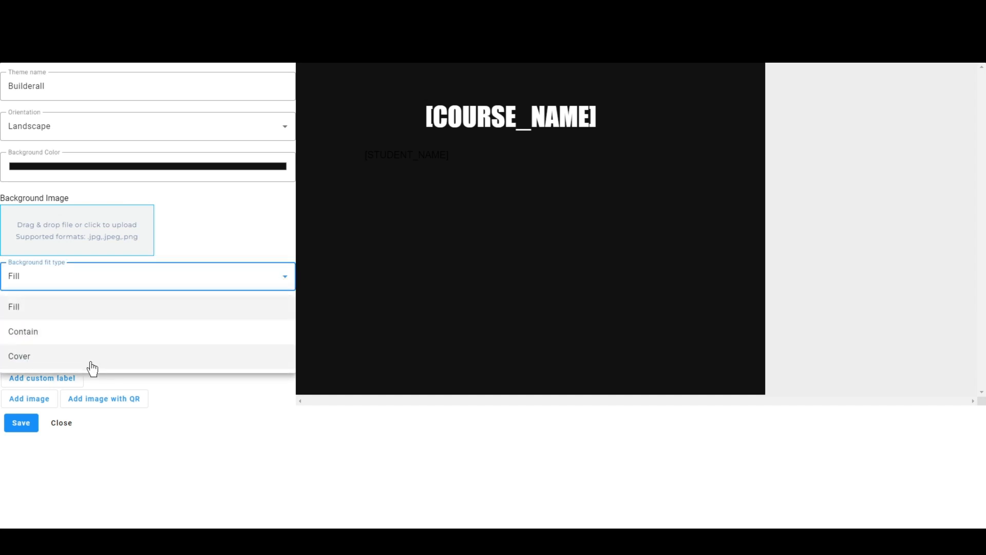
pyautogui.click(187, 219)
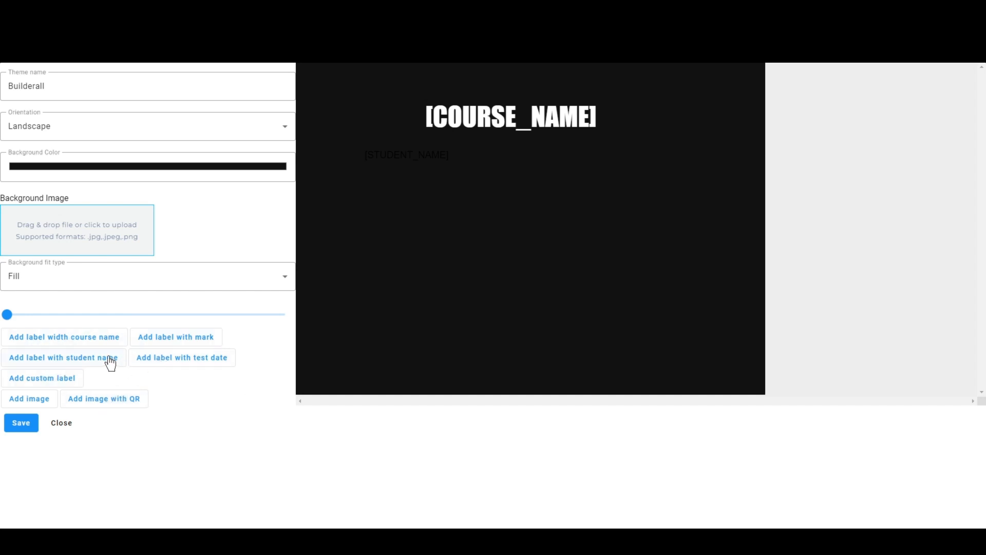
pyautogui.click(74, 363)
# Step: Turn the course-name label red then back to white, and close the certificate theme editor and list
pyautogui.click(554, 128)
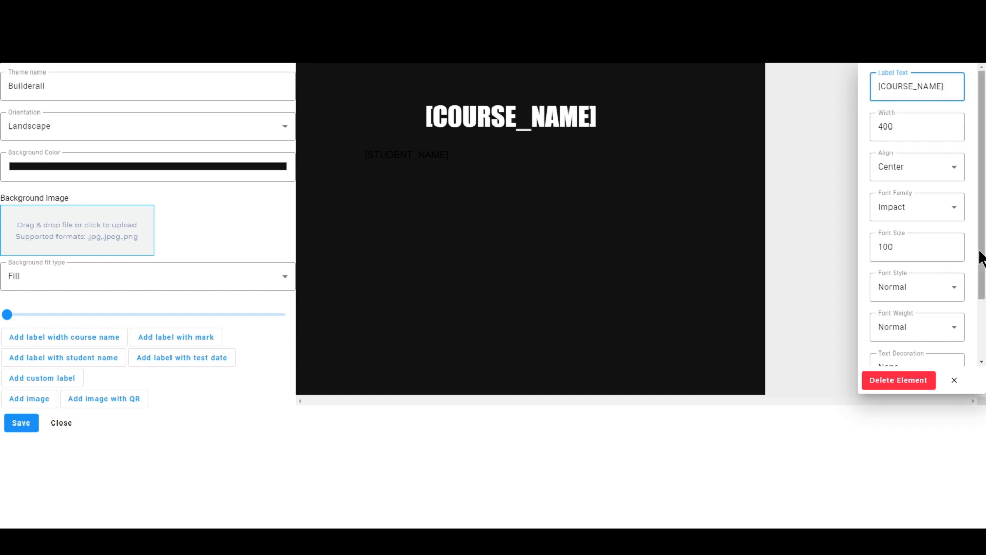
pyautogui.moveTo(981, 284); pyautogui.dragTo(982, 341)
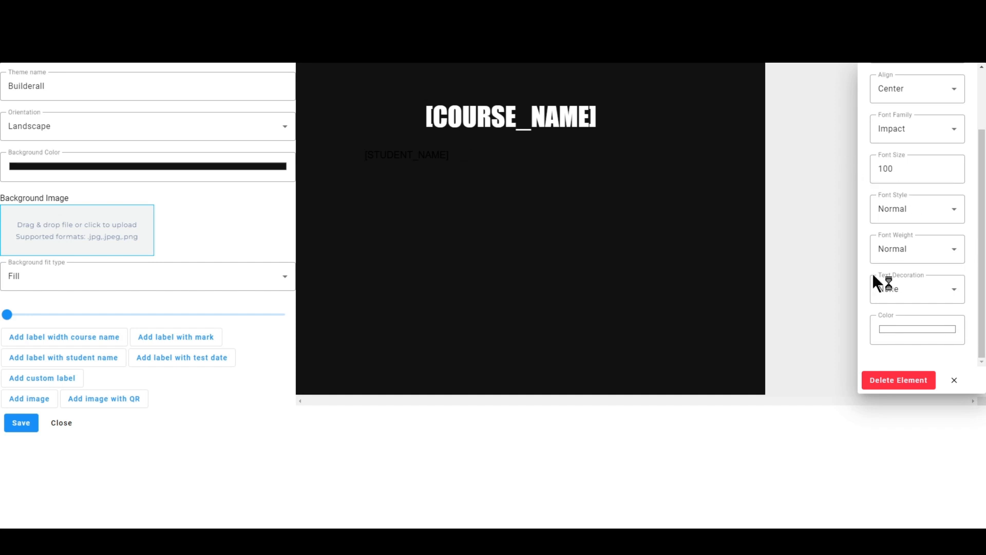
pyautogui.click(891, 329)
pyautogui.click(952, 337)
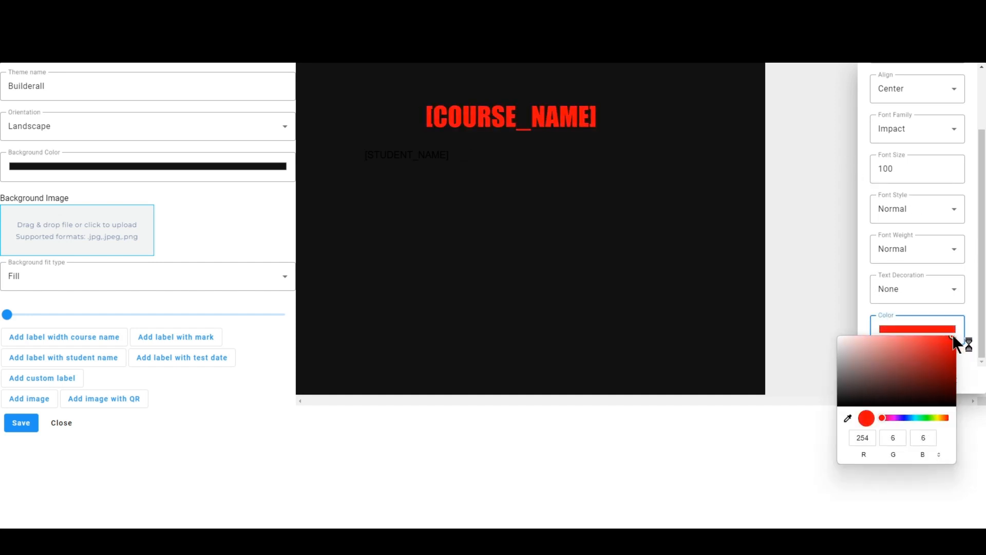
pyautogui.moveTo(958, 332); pyautogui.dragTo(816, 325)
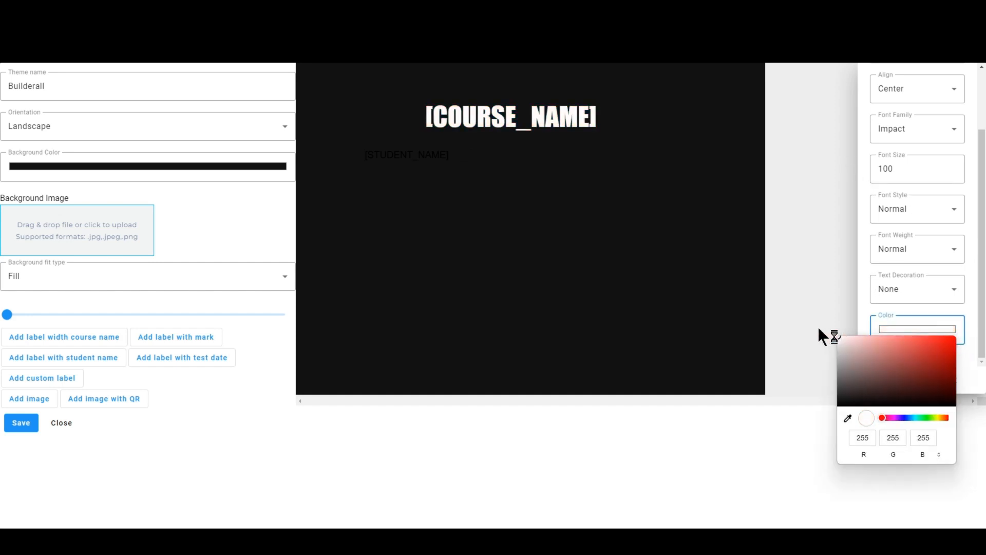
pyautogui.click(815, 308)
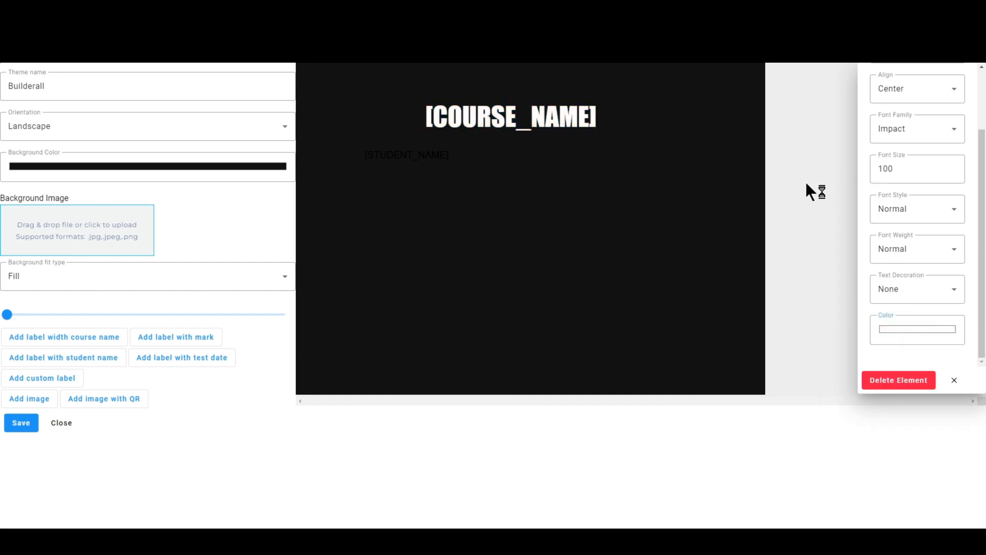
pyautogui.click(954, 380)
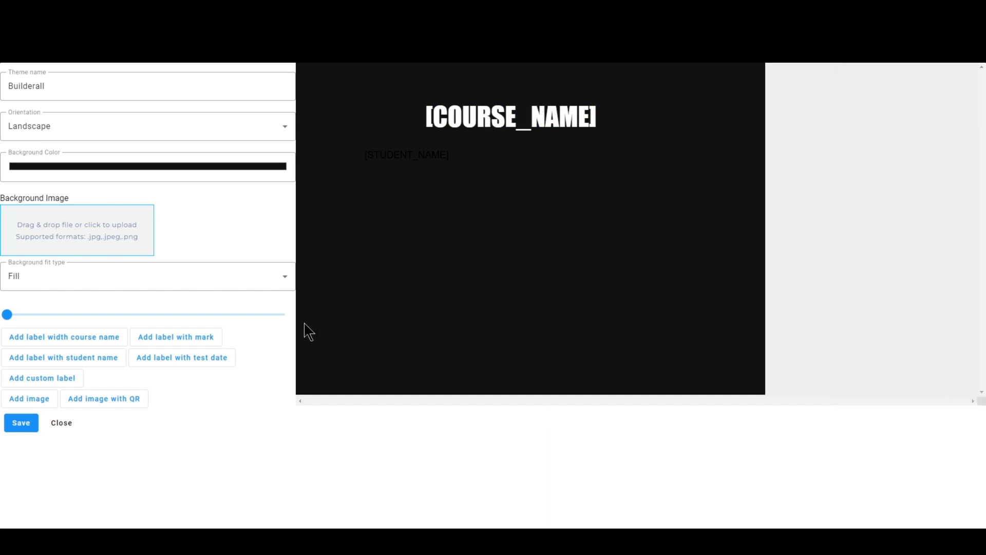
pyautogui.click(58, 423)
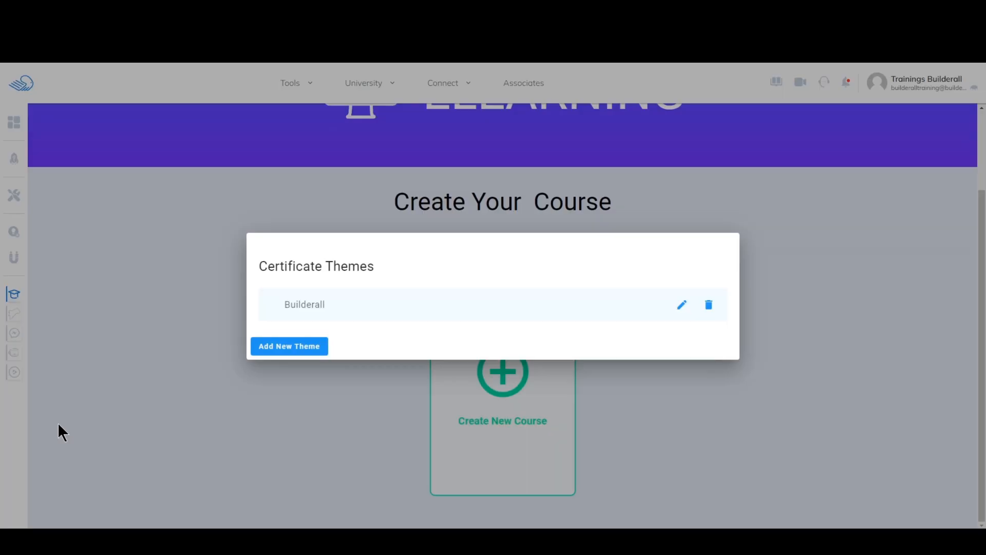
pyautogui.click(670, 388)
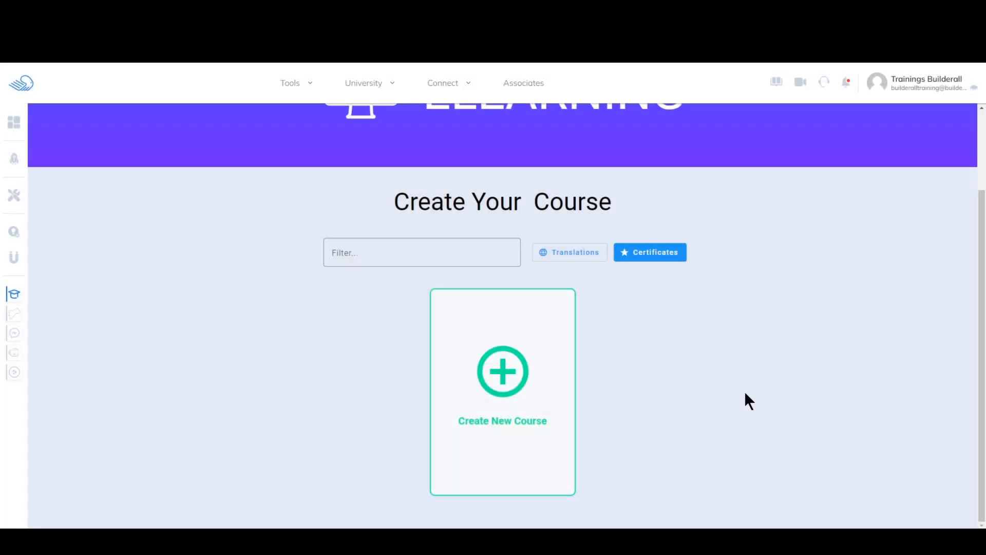
# Step: Start a new course named Builderall Training and enter the instructor's full name
pyautogui.click(487, 376)
pyautogui.click(336, 262)
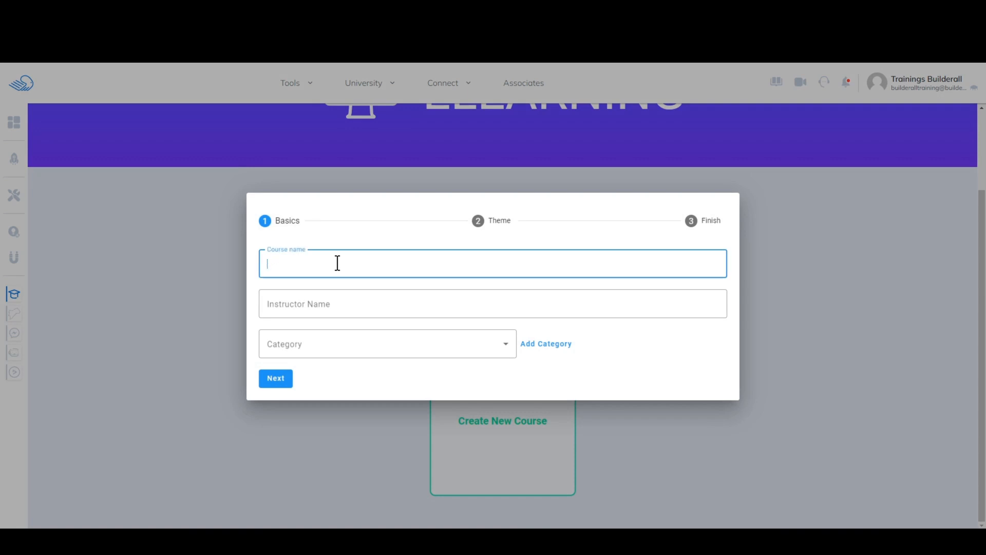
pyautogui.write('Builderall Training')
pyautogui.click(353, 304)
pyautogui.write('J')
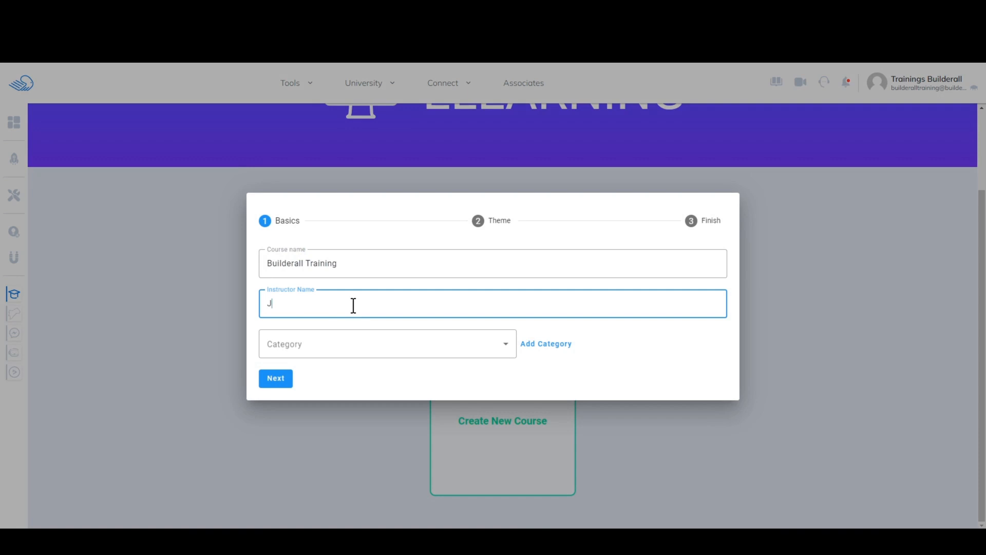
pyautogui.write('ck')
pyautogui.write('ky De klerk')
pyautogui.moveTo(309, 300); pyautogui.dragTo(304, 301)
pyautogui.write('K')
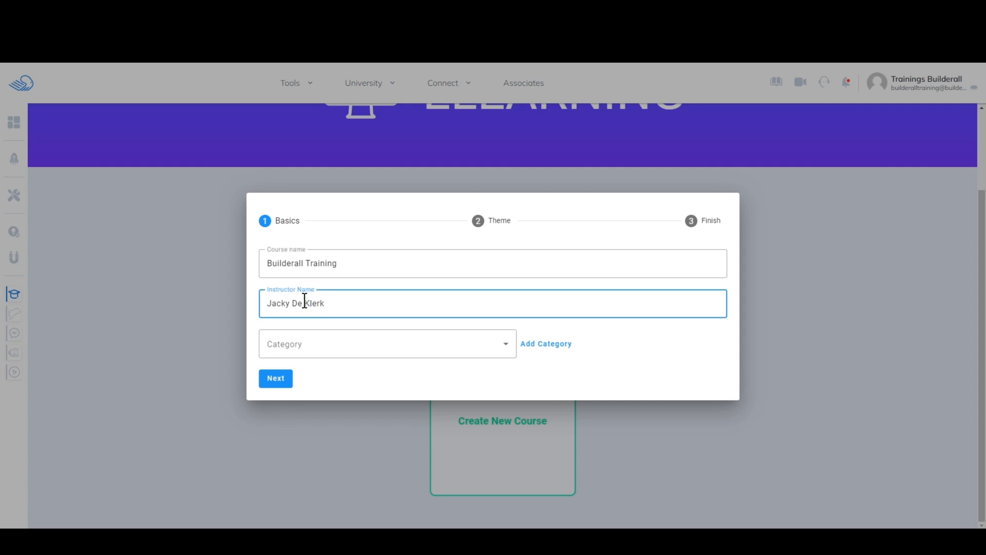
# Step: File the course under the Builderall University category and continue to the theme step
pyautogui.click(511, 346)
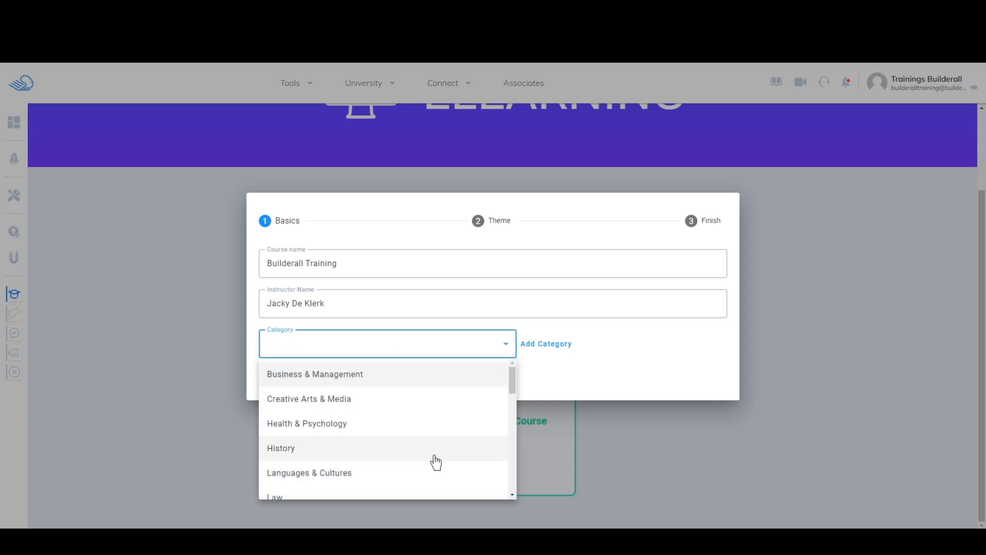
pyautogui.moveTo(514, 372); pyautogui.dragTo(509, 463)
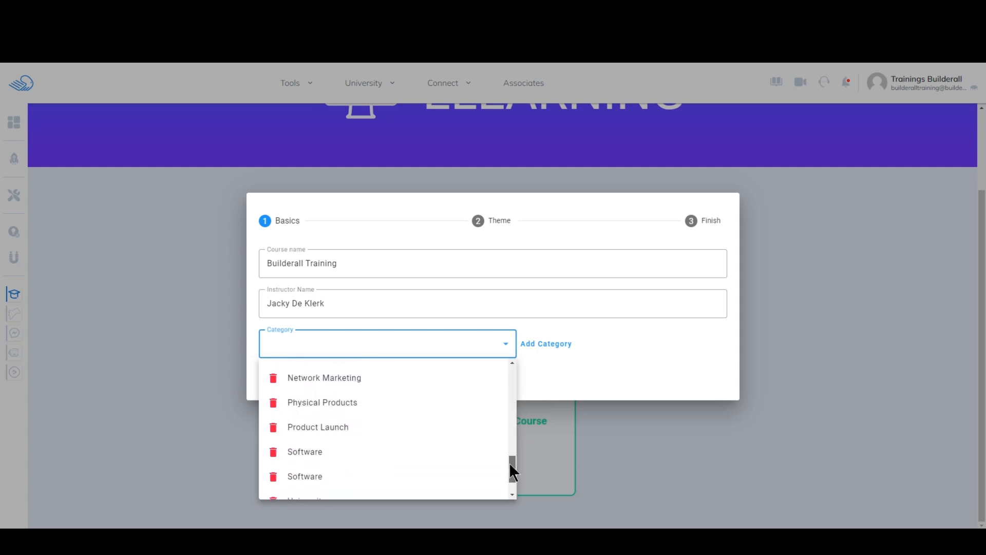
pyautogui.click(610, 364)
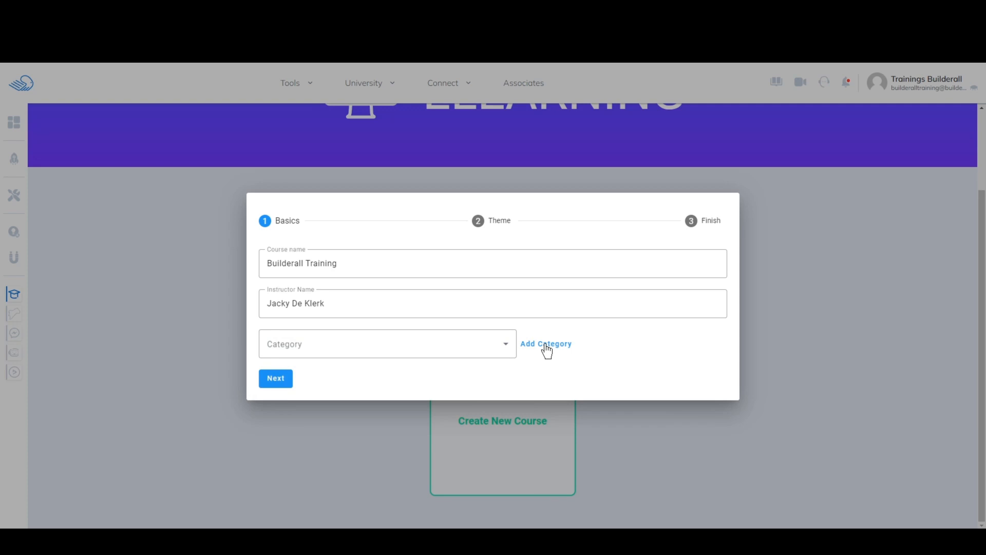
pyautogui.click(506, 344)
pyautogui.moveTo(512, 380); pyautogui.dragTo(513, 436)
pyautogui.click(366, 393)
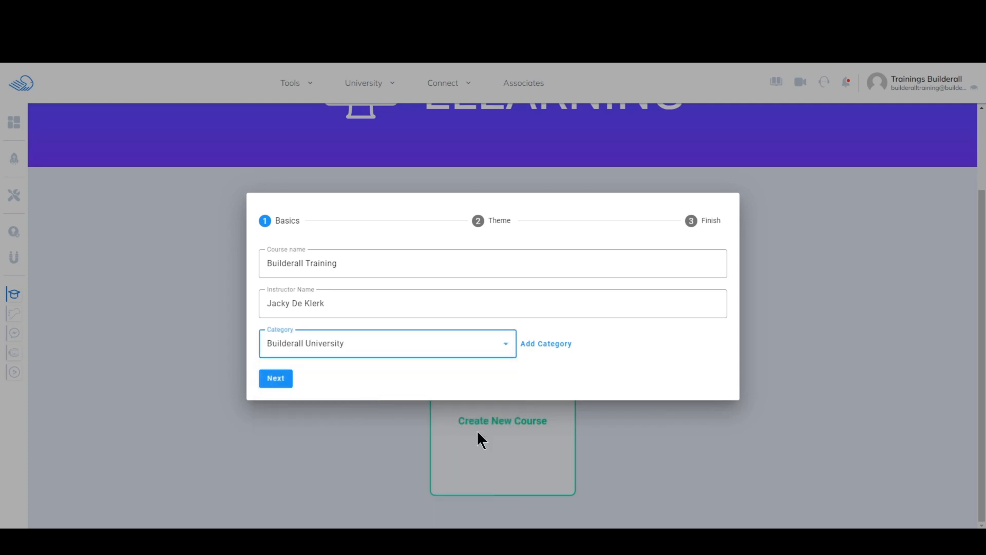
pyautogui.click(279, 377)
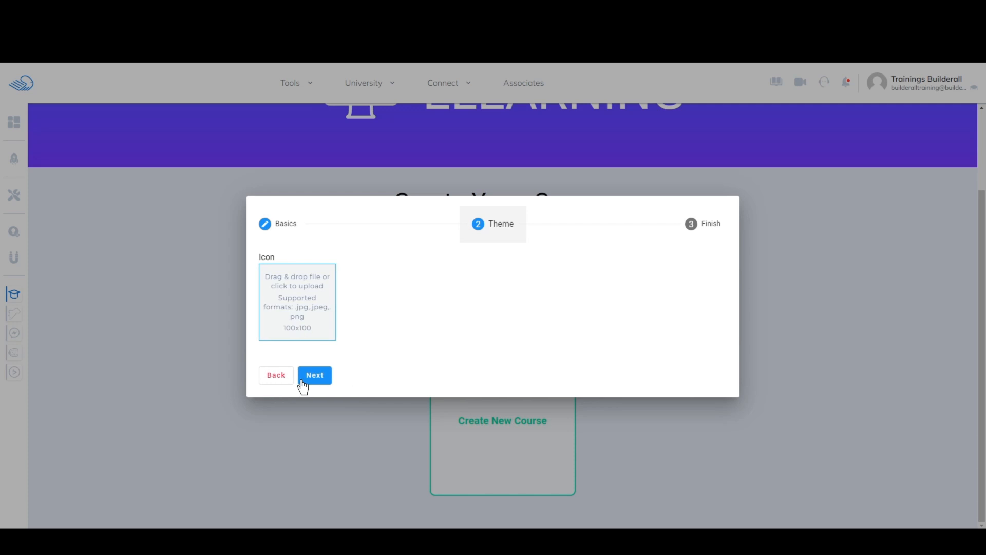
# Step: Use the Builderall logo image as the course icon and finish creating the course
pyautogui.click(309, 297)
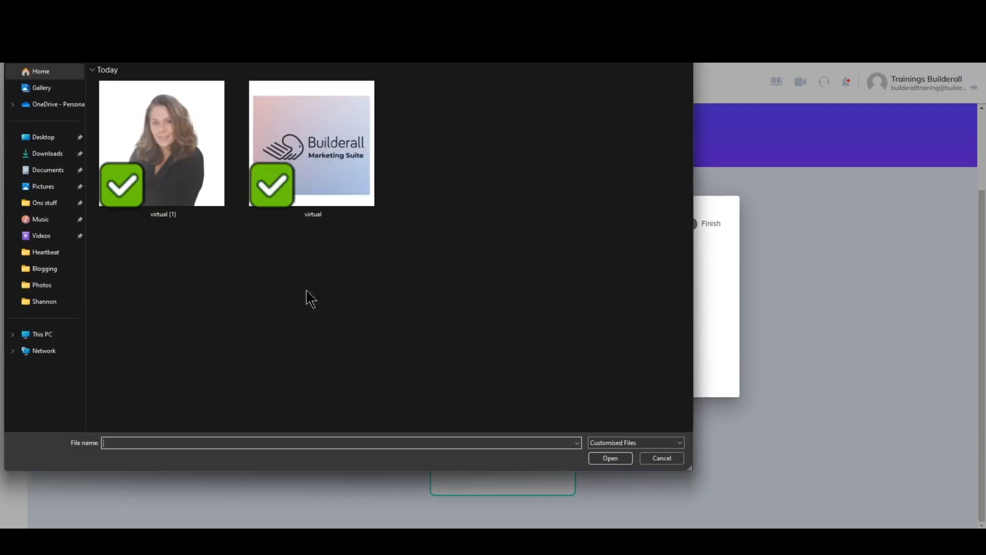
pyautogui.click(334, 149)
pyautogui.click(610, 457)
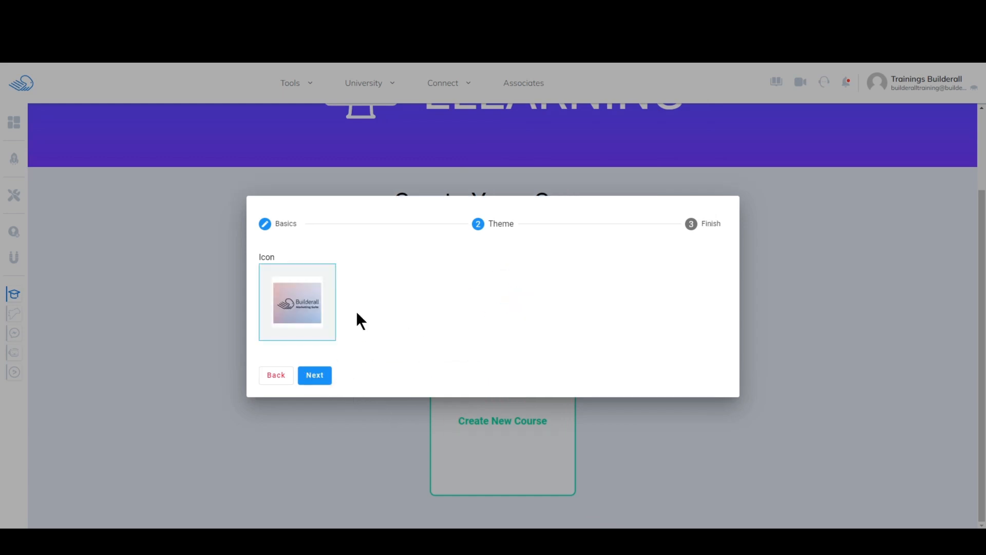
pyautogui.click(317, 377)
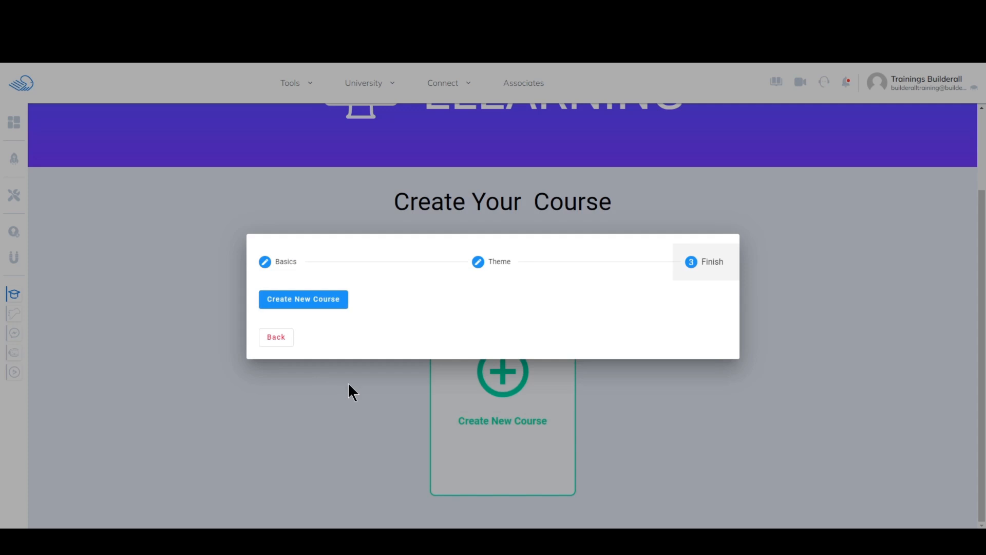
pyautogui.click(333, 303)
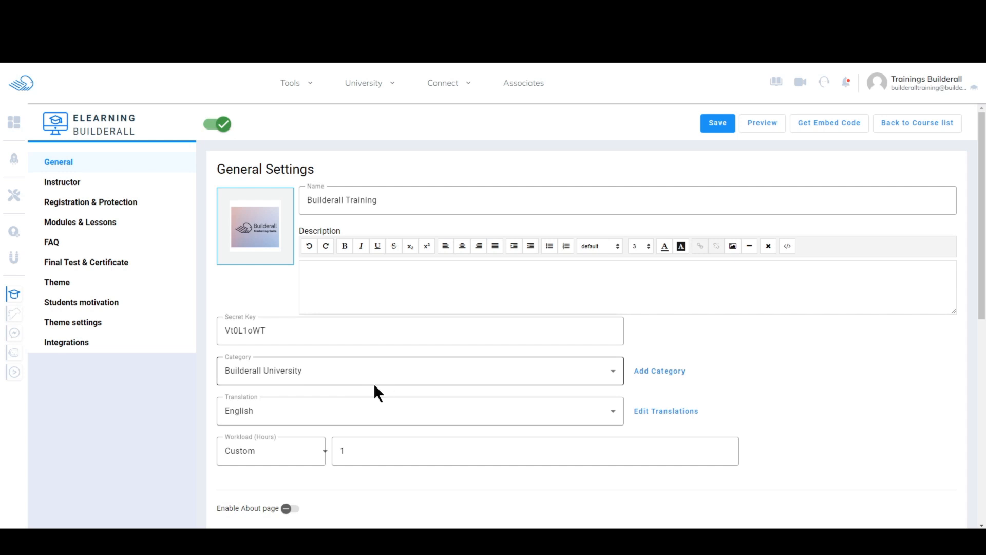
# Step: Keep English as the Builderall Training course translation language
pyautogui.click(612, 420)
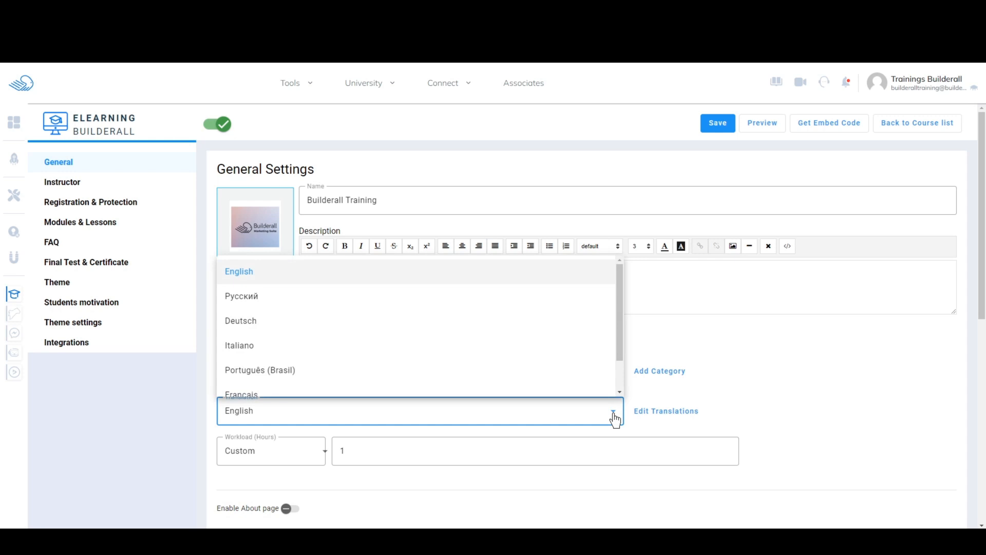
pyautogui.click(792, 365)
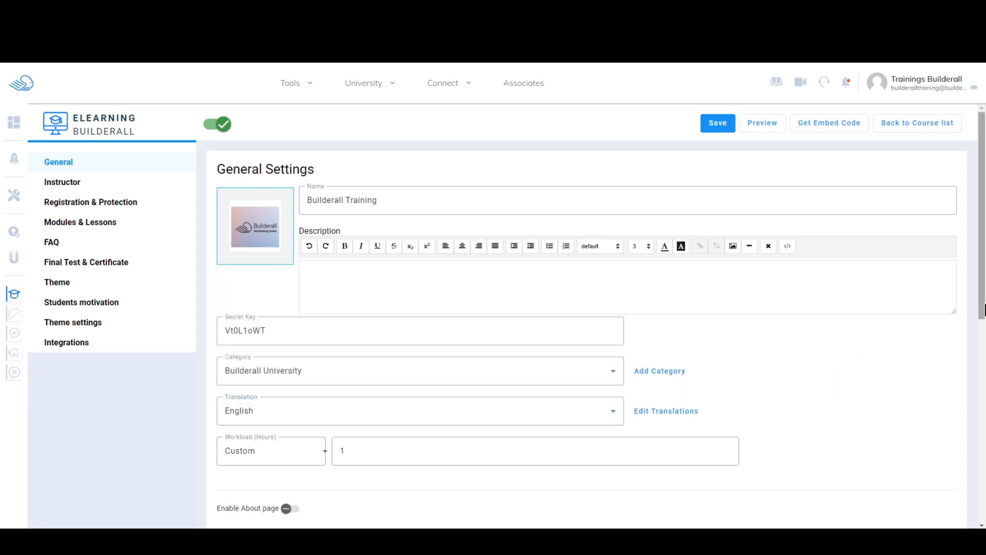
# Step: Keep the Custom workload and leave the About page disabled
pyautogui.scroll(-4, 983, 311)
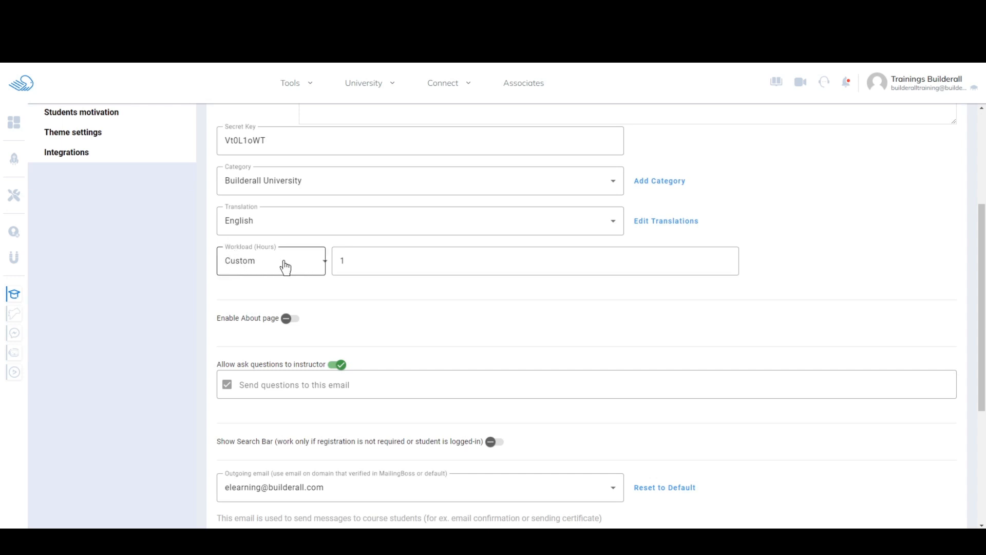
pyautogui.click(320, 264)
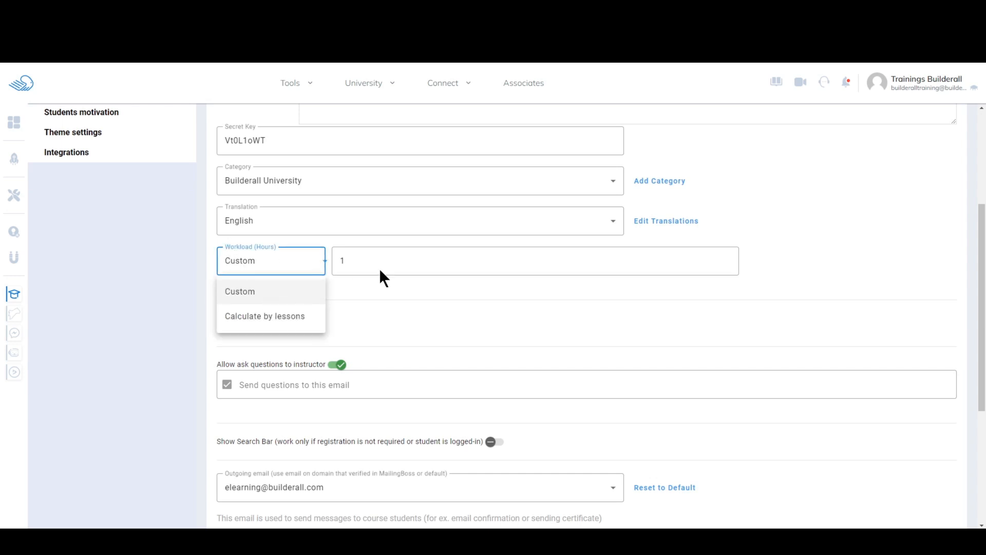
pyautogui.click(387, 256)
pyautogui.click(297, 264)
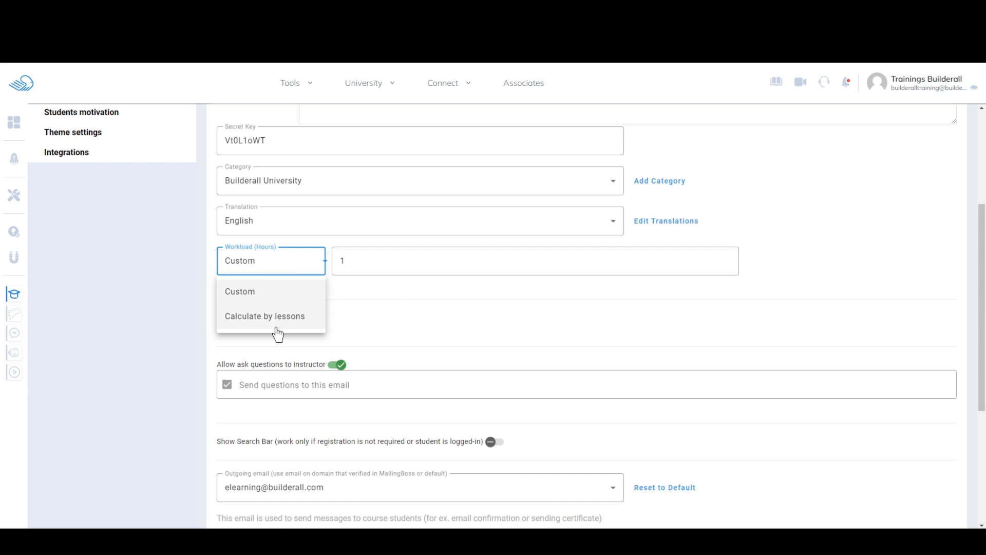
pyautogui.click(852, 247)
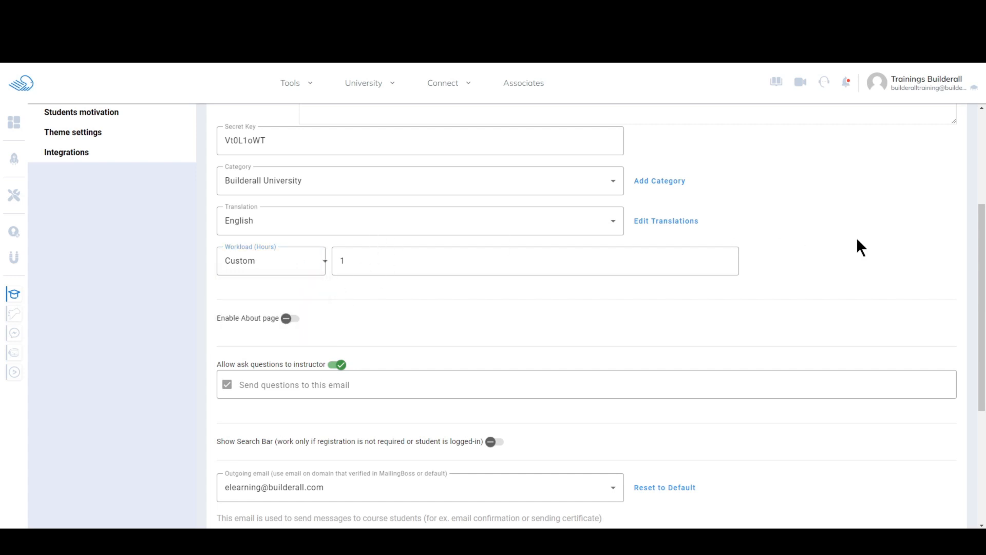
pyautogui.click(287, 322)
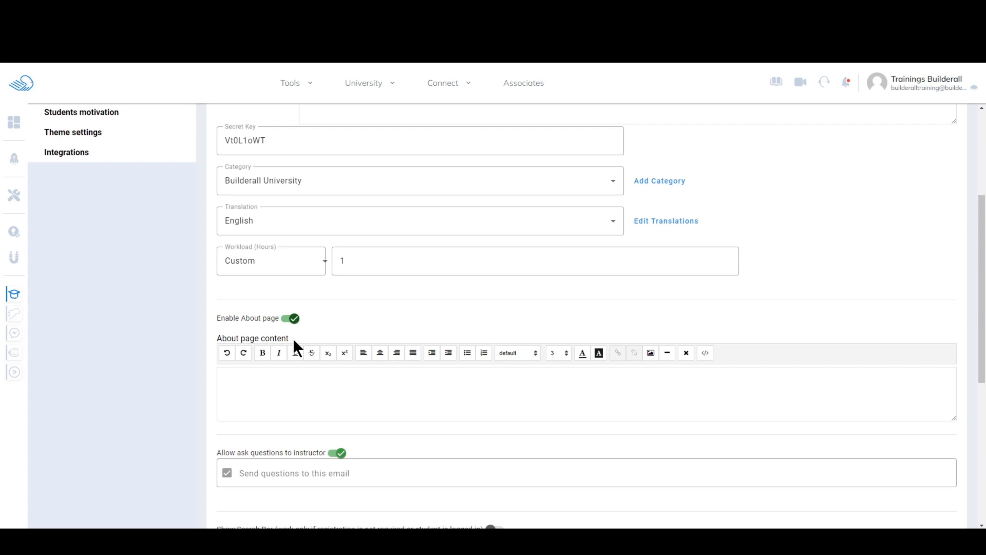
pyautogui.click(290, 319)
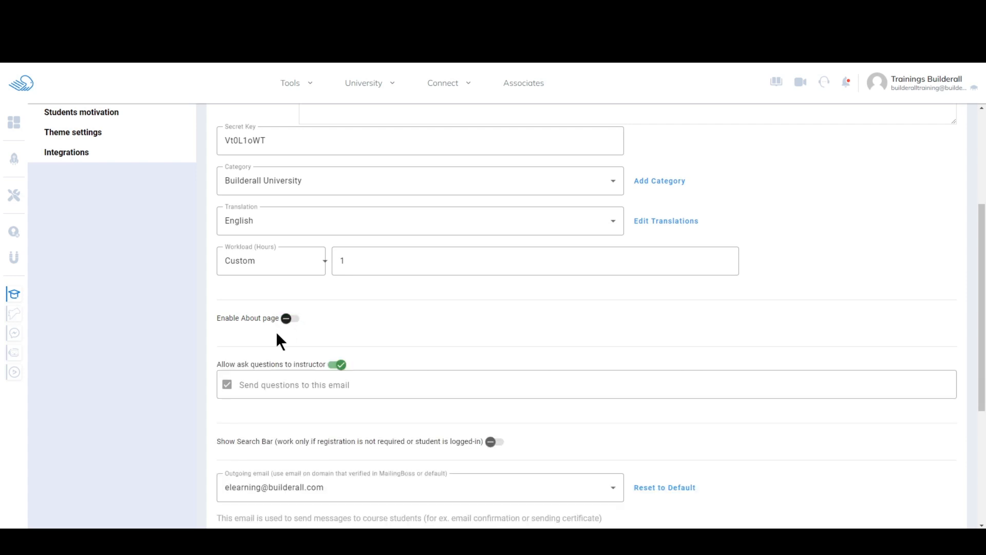
pyautogui.click(286, 319)
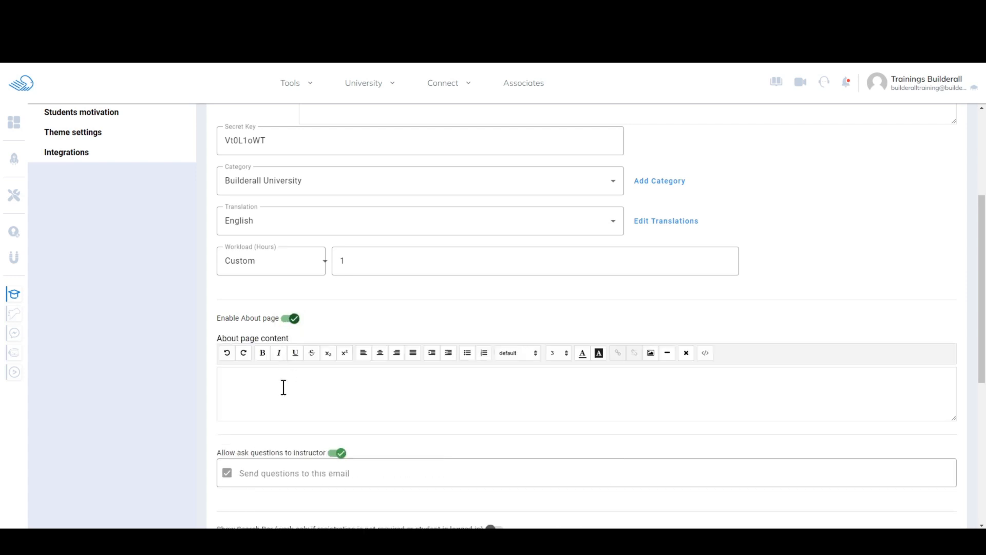
pyautogui.click(292, 320)
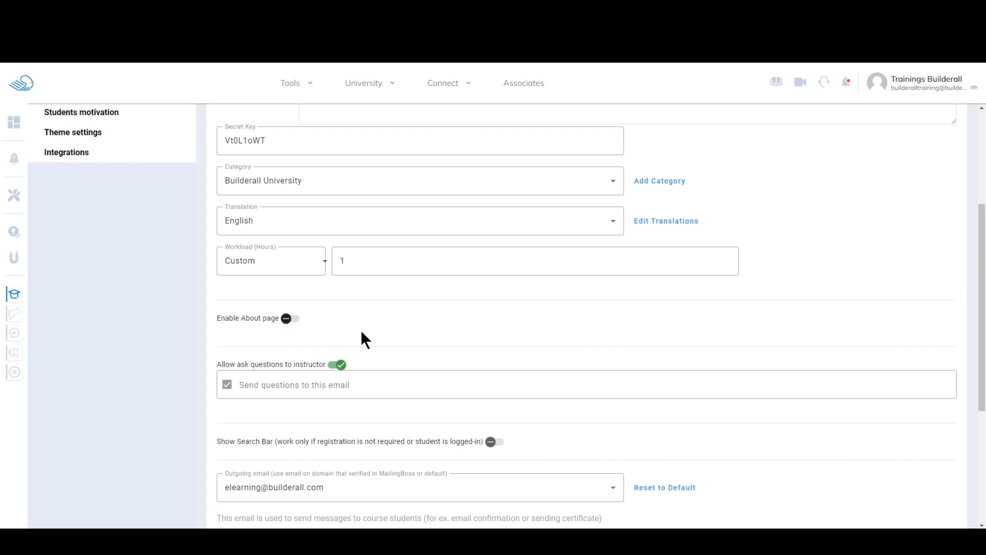
# Step: Turn off student questions to the instructor and keep the search bar off
pyautogui.scroll(-2, 964, 336)
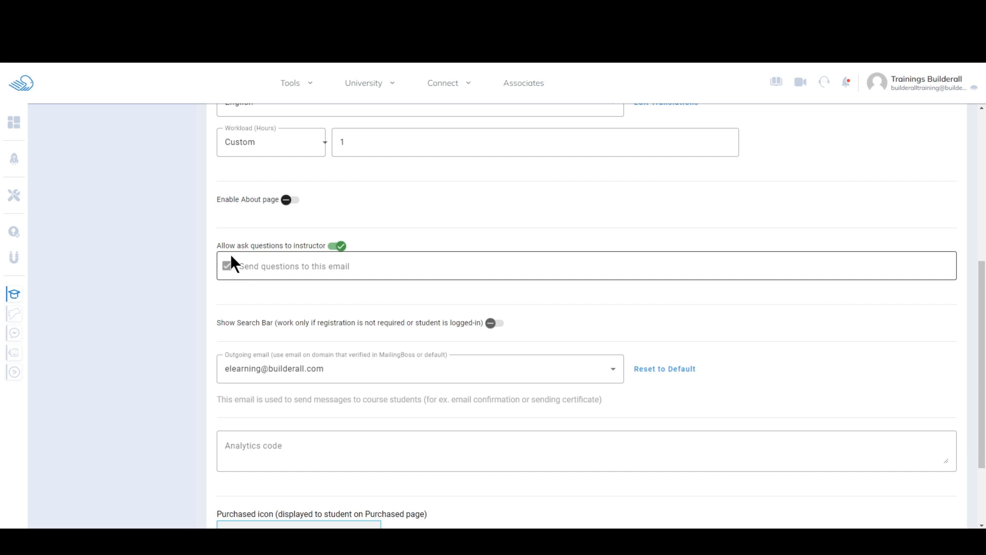
pyautogui.click(282, 264)
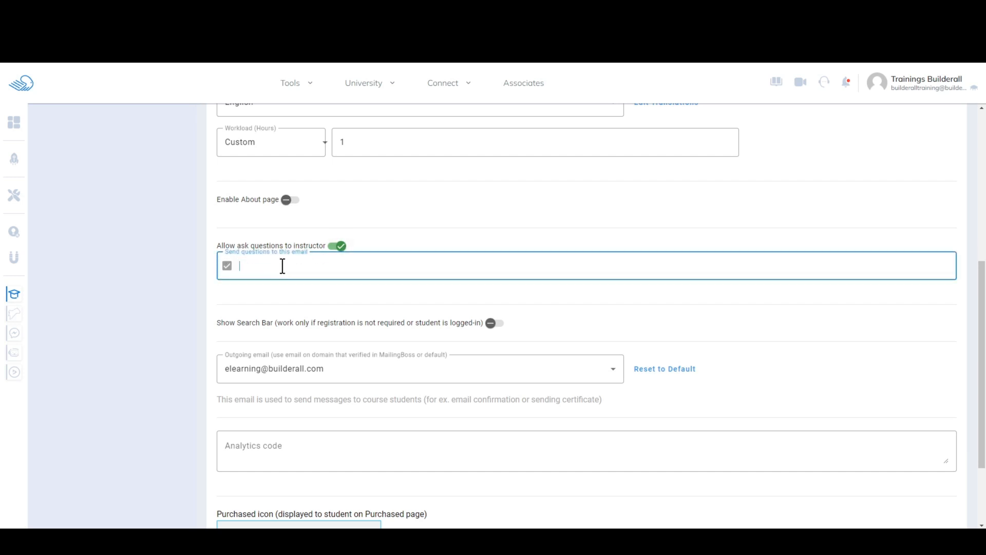
pyautogui.click(338, 247)
pyautogui.click(331, 247)
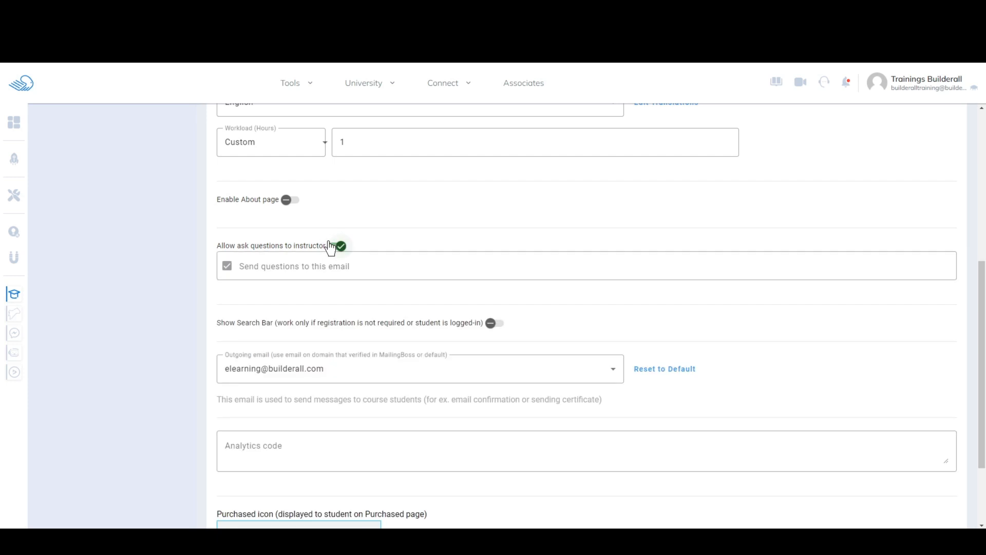
pyautogui.click(331, 246)
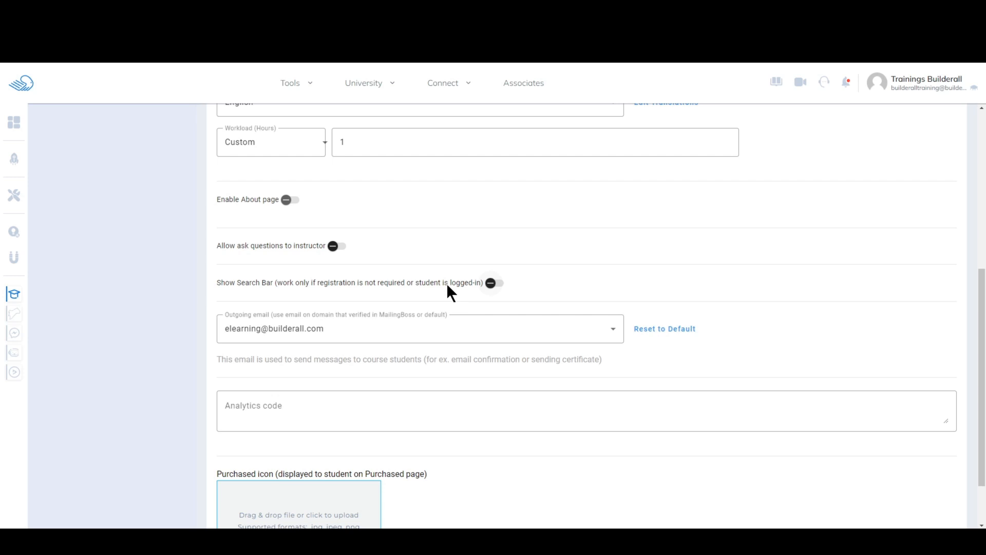
pyautogui.click(493, 283)
pyautogui.click(496, 287)
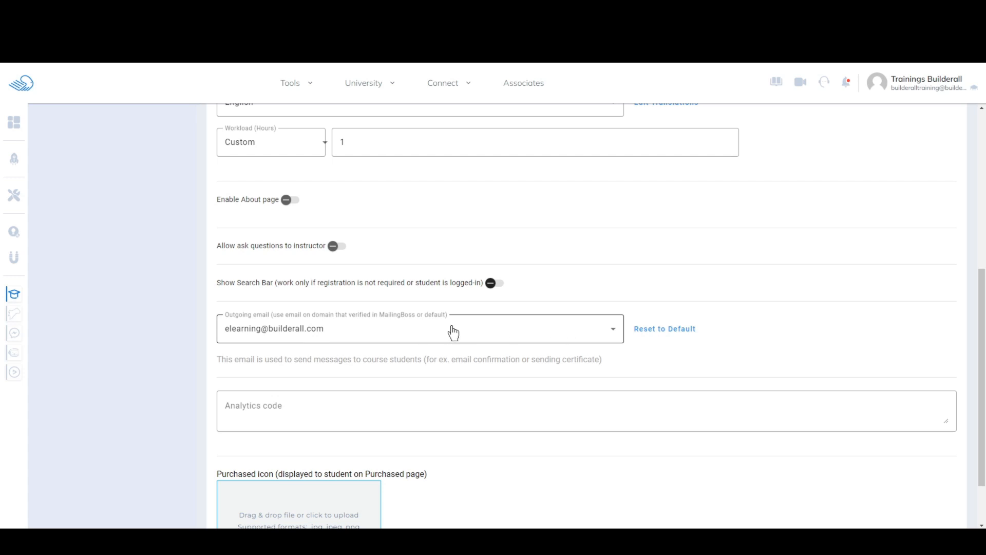
# Step: Choose the instructor's test-domain address as the outgoing sender email
pyautogui.click(613, 327)
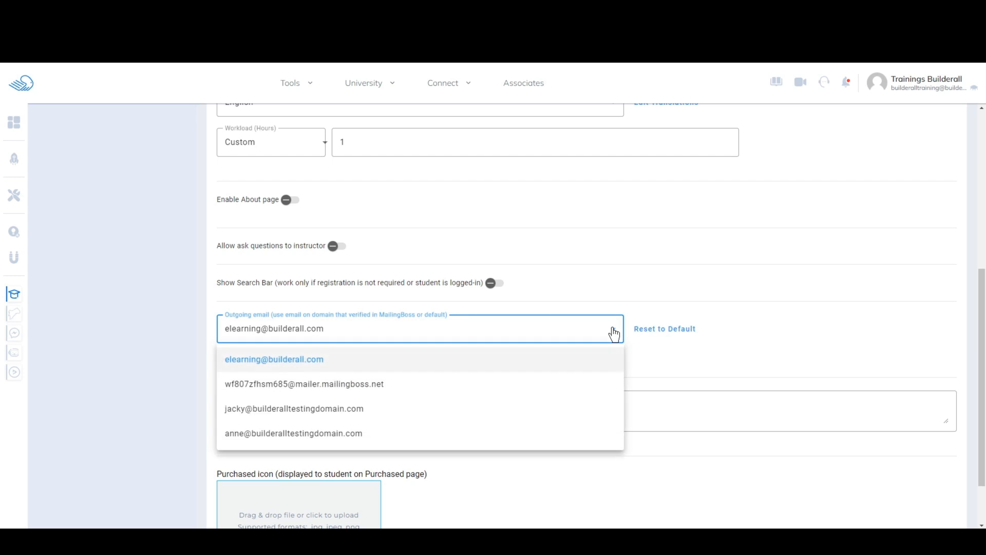
pyautogui.click(614, 334)
pyautogui.click(613, 332)
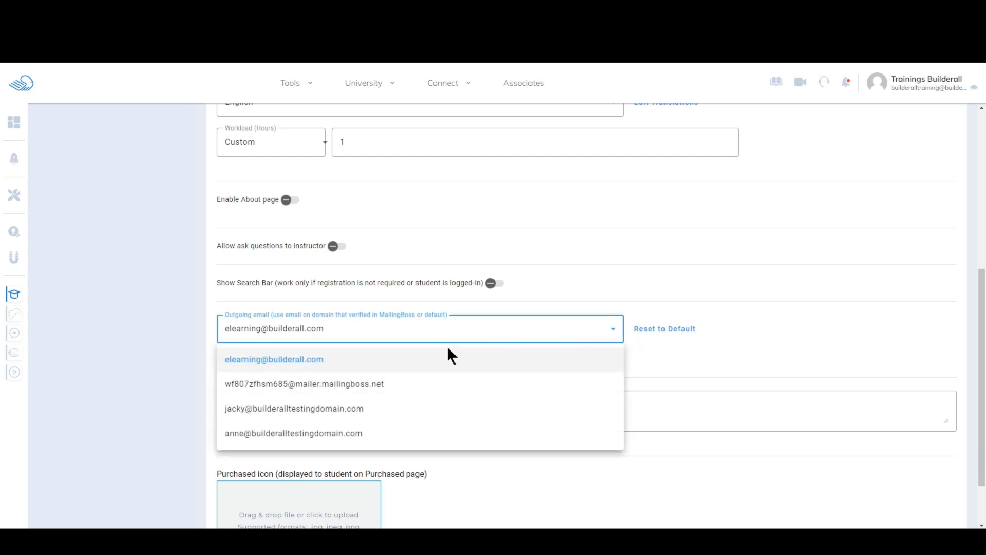
pyautogui.click(315, 411)
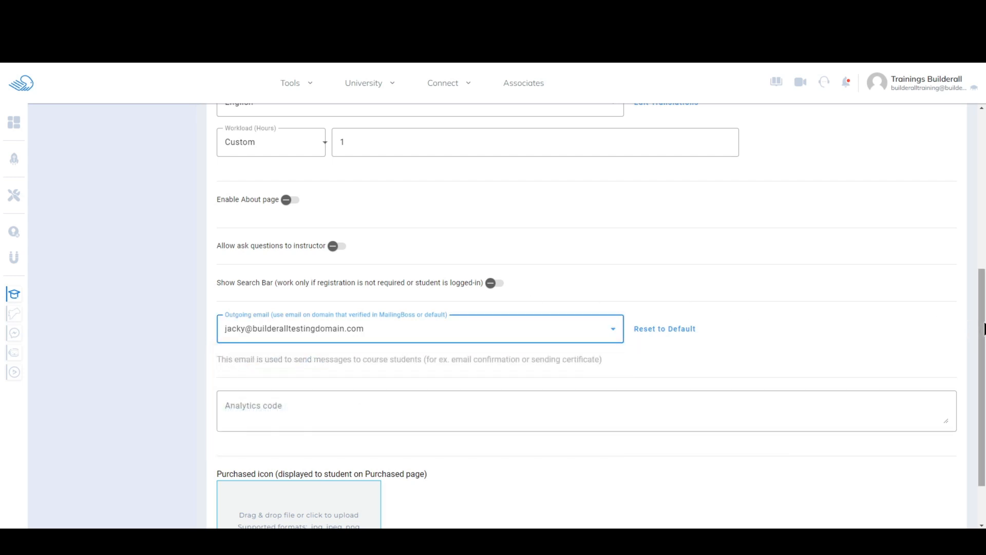
pyautogui.moveTo(983, 326); pyautogui.dragTo(983, 367)
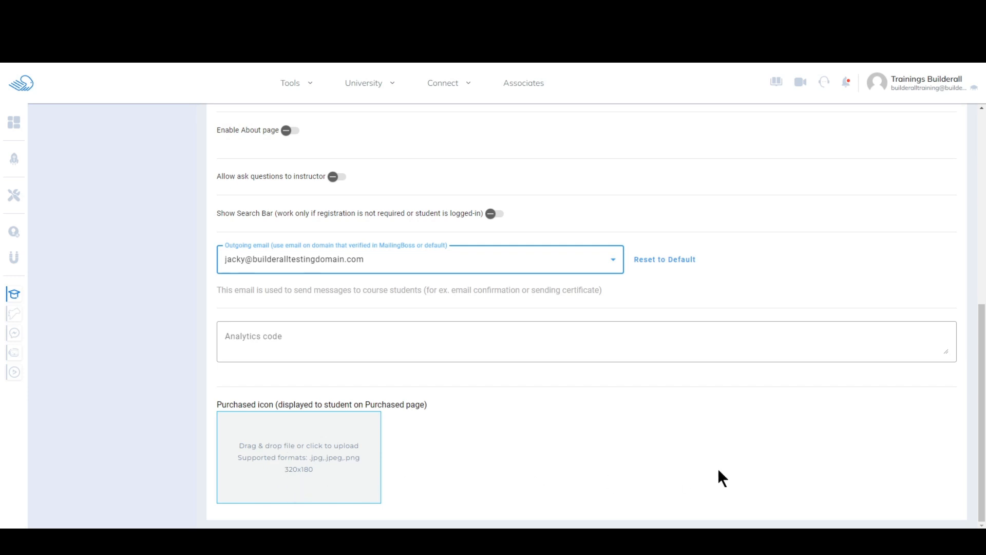
pyautogui.scroll(7, 972, 437)
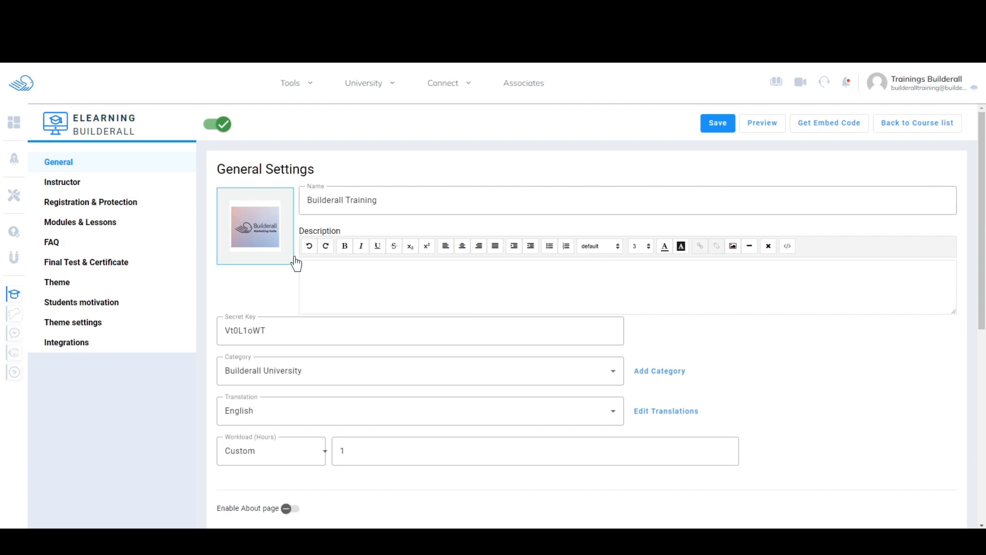
# Step: Give the instructor a photo avatar and 'Digital Marketing Consultant' expertise, then save the settings
pyautogui.click(61, 183)
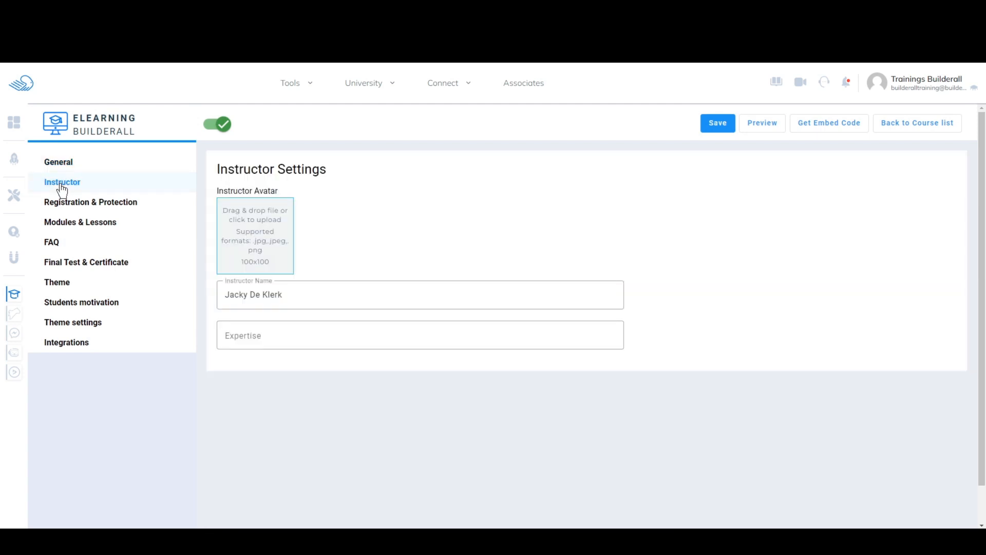
pyautogui.click(260, 224)
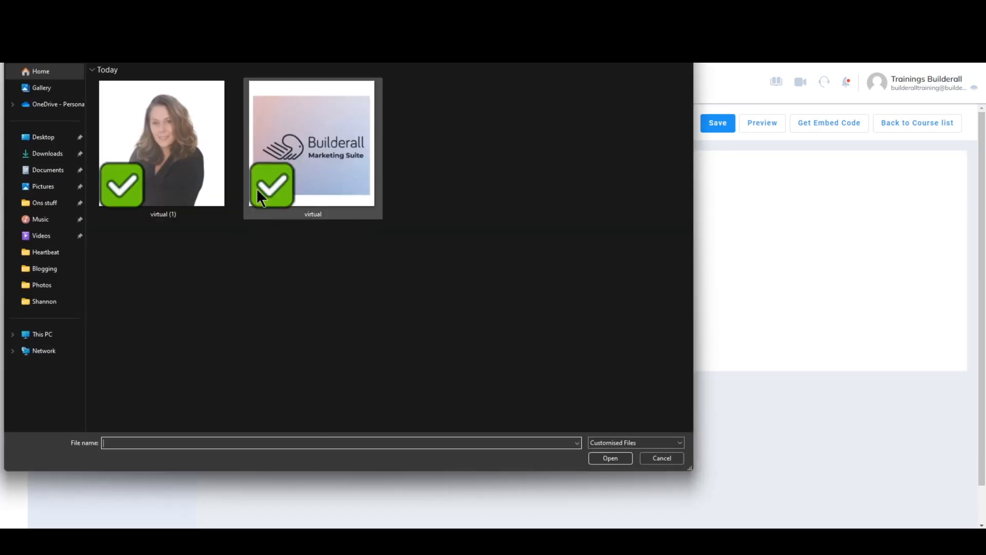
pyautogui.click(620, 458)
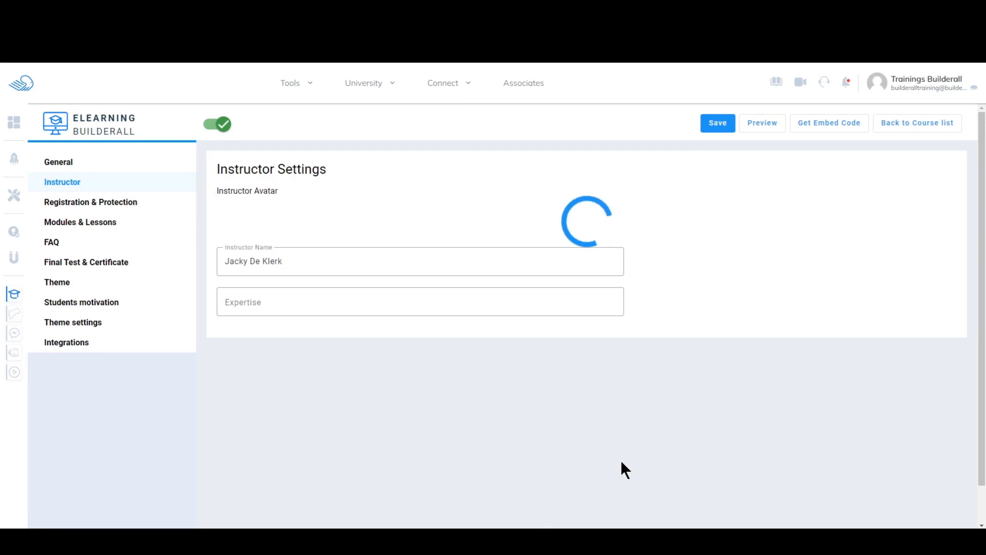
pyautogui.click(293, 337)
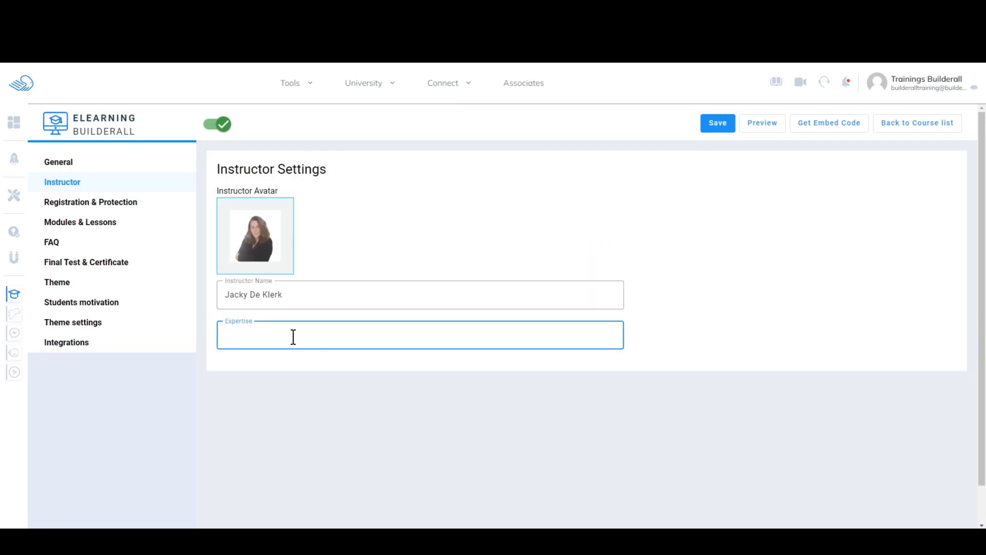
pyautogui.write('Digital Marketing Consultant')
pyautogui.click(475, 256)
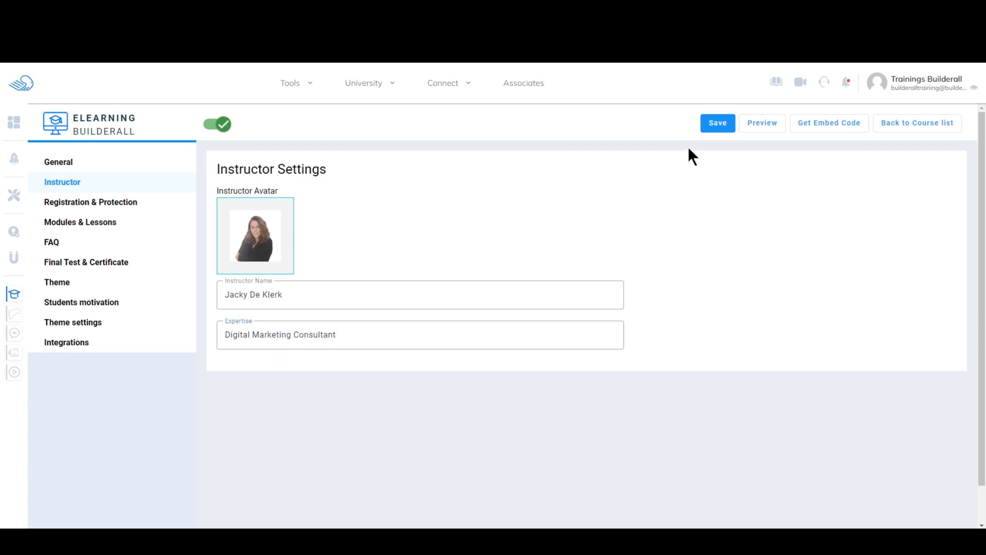
pyautogui.click(726, 127)
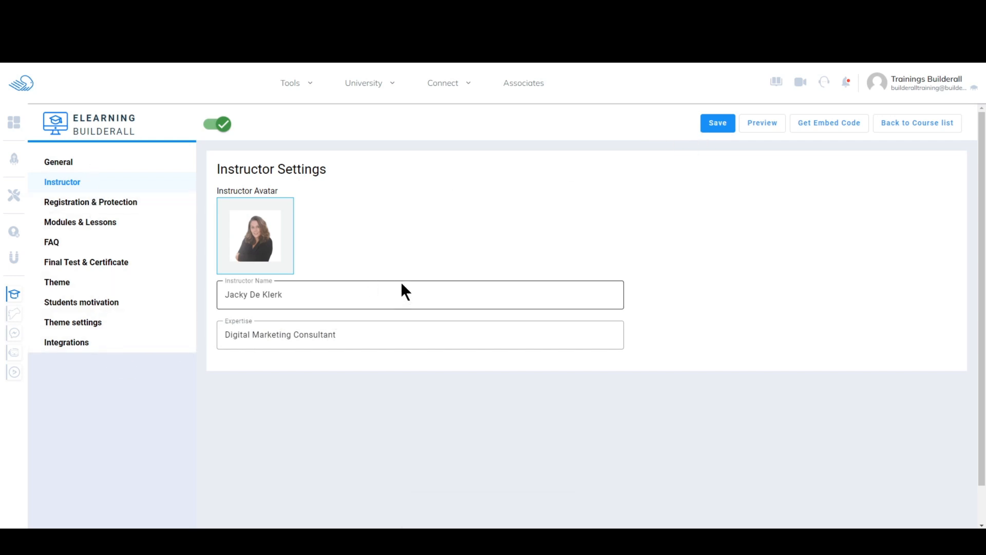
pyautogui.click(106, 210)
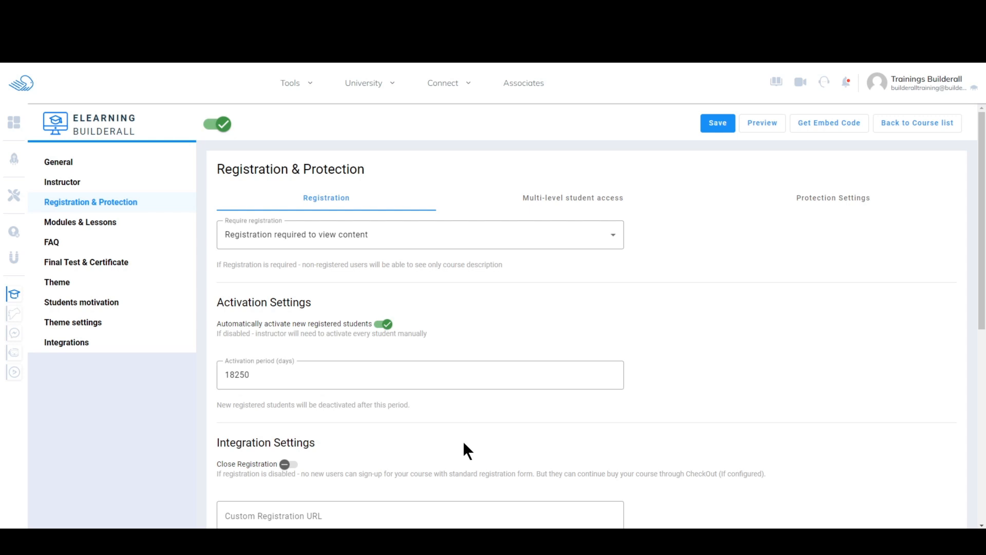
# Step: Go via Modules & Lessons to the course's empty FAQ page
pyautogui.click(102, 225)
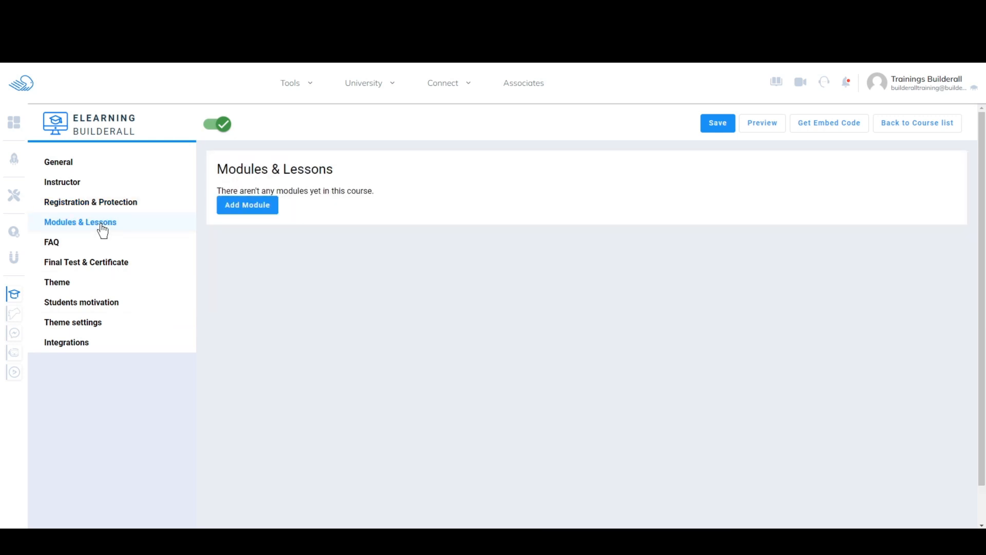
pyautogui.click(56, 244)
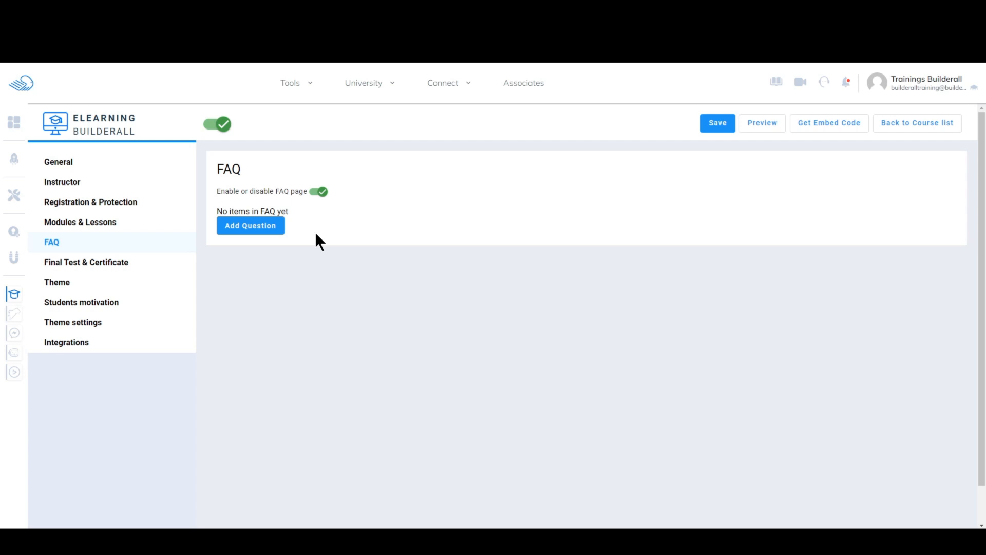
# Step: Switch off the course FAQ page without adding questions, and save the change
pyautogui.click(320, 194)
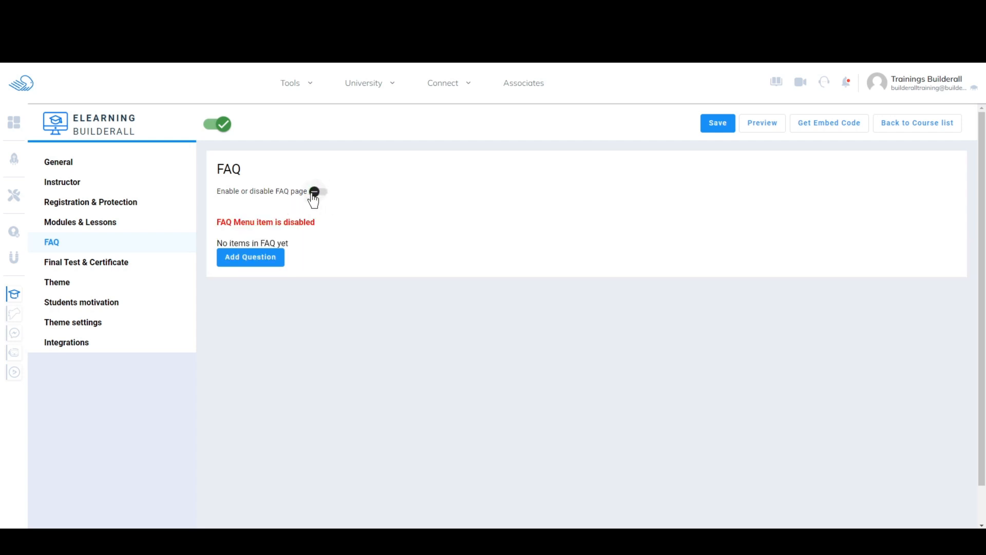
pyautogui.click(315, 195)
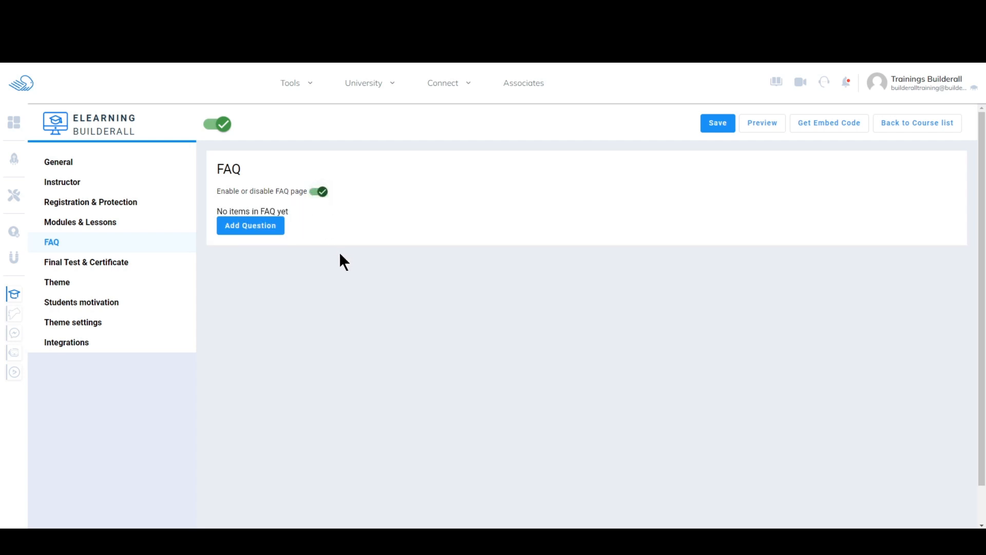
pyautogui.click(247, 227)
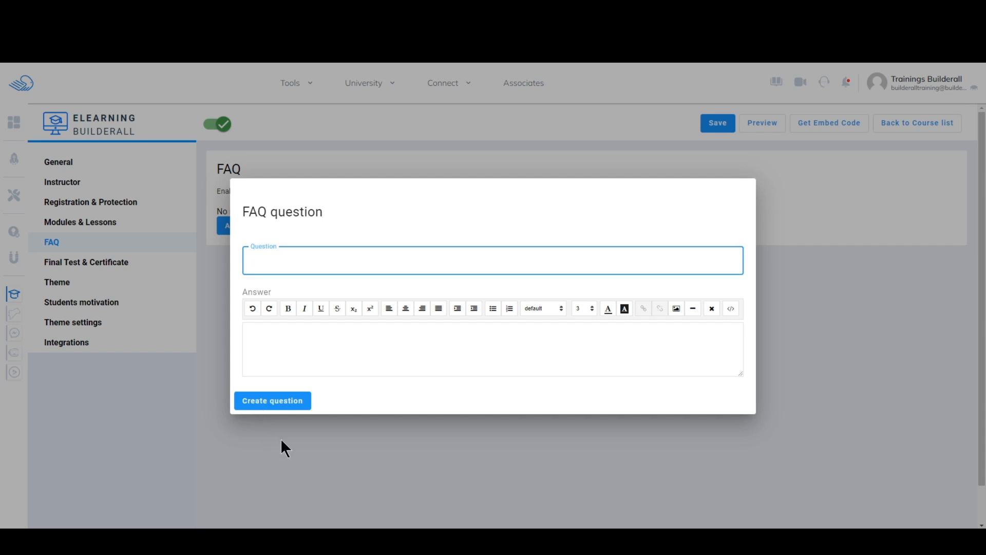
pyautogui.click(335, 439)
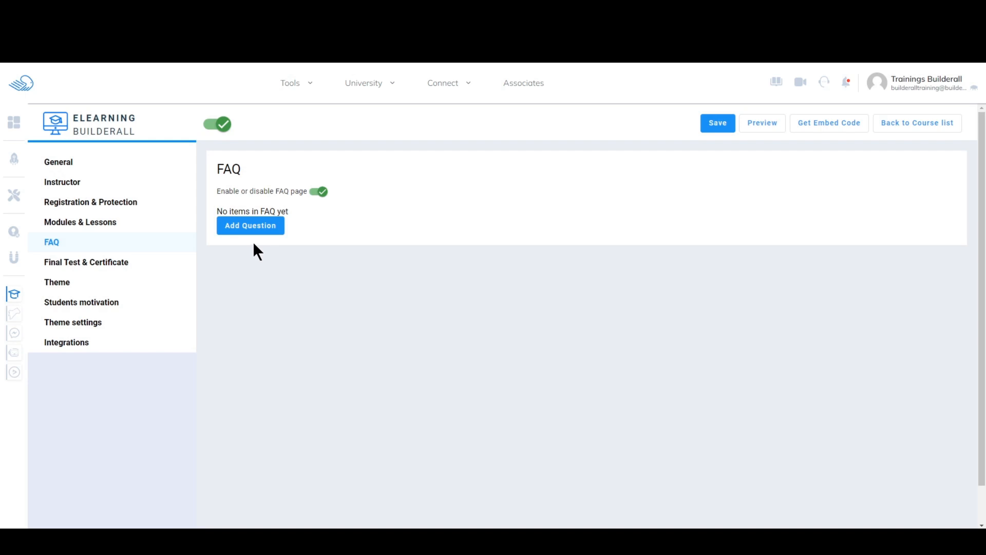
pyautogui.click(321, 192)
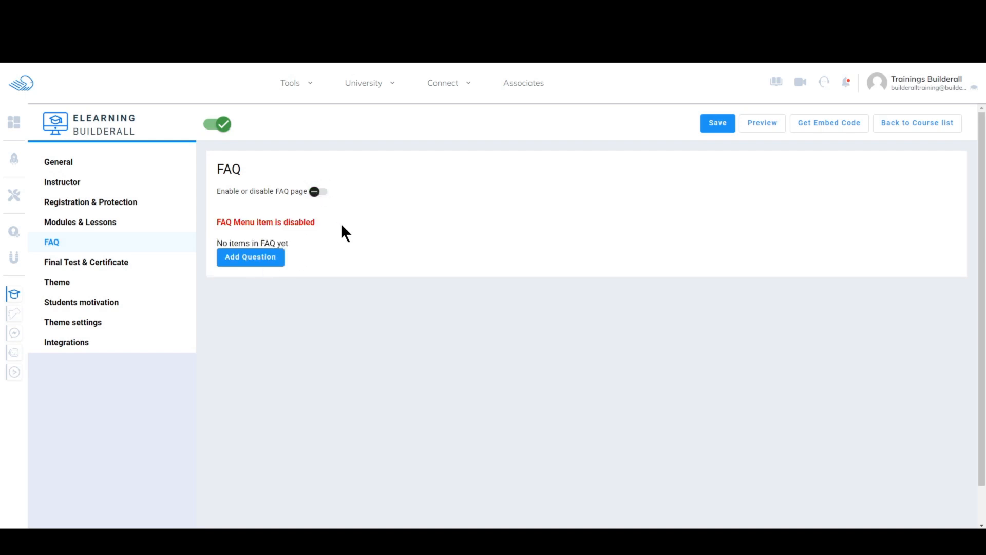
pyautogui.click(725, 127)
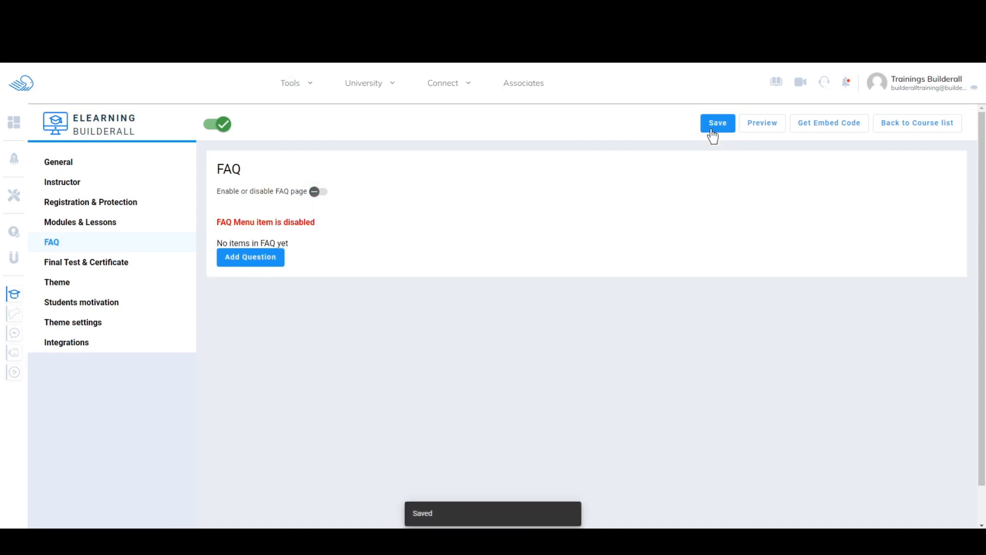
pyautogui.click(87, 263)
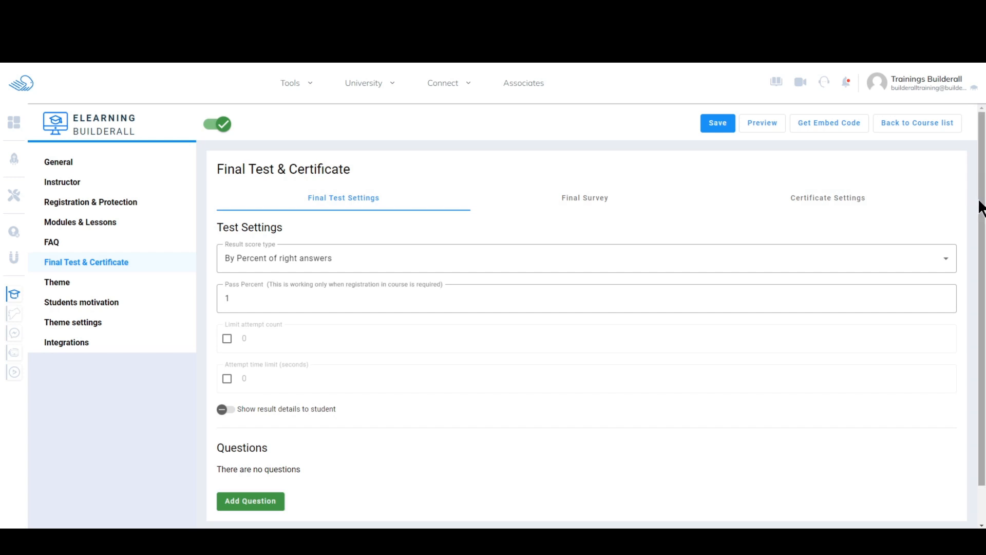
# Step: Set pass percent to 50 with percent-of-right-answers scoring, keeping result details hidden
pyautogui.scroll(-1, 981, 208)
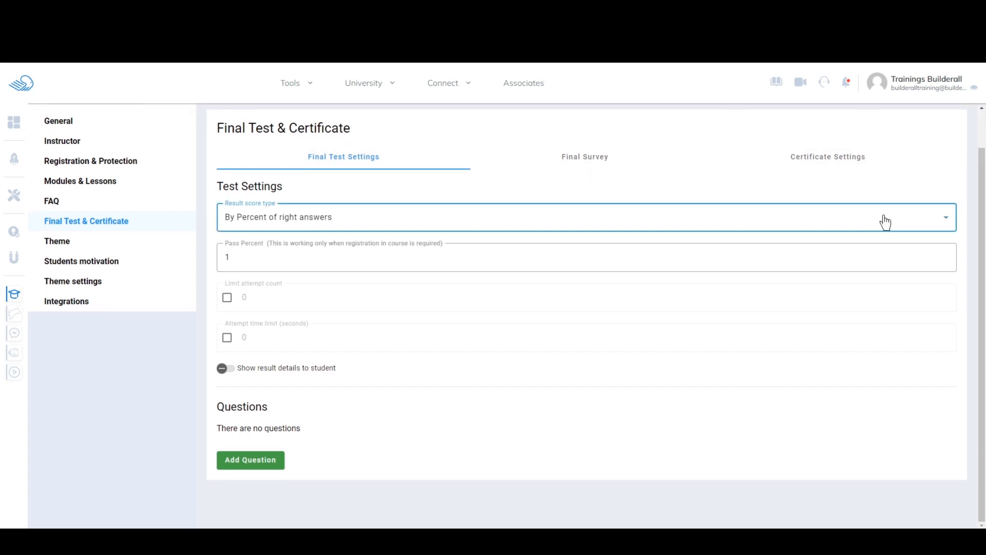
pyautogui.click(885, 223)
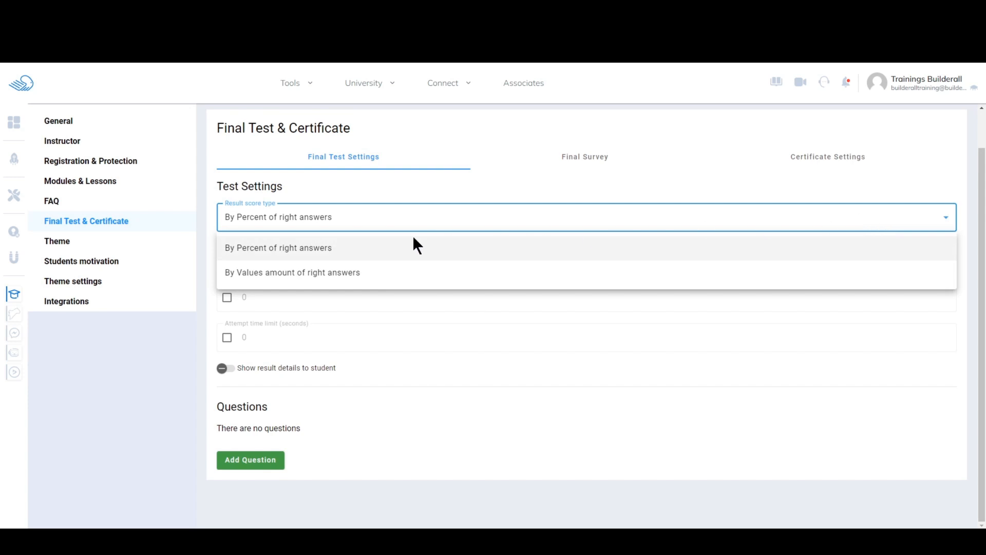
pyautogui.click(401, 299)
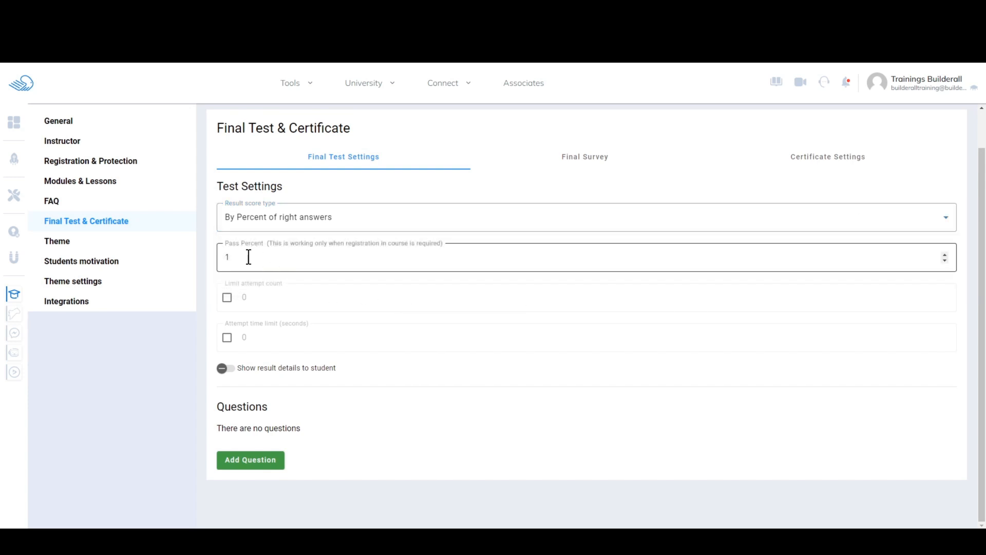
pyautogui.moveTo(246, 258); pyautogui.dragTo(204, 255)
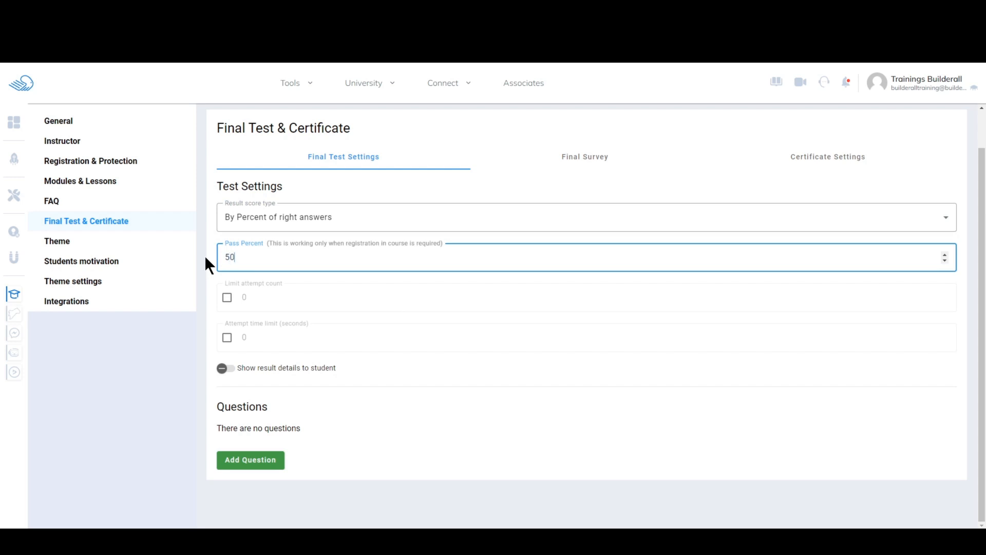
pyautogui.click(428, 227)
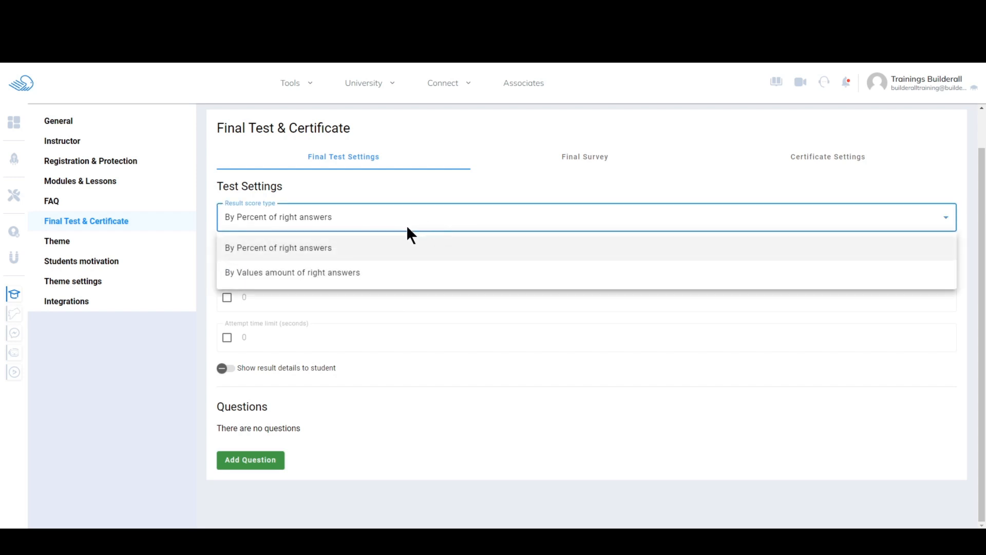
pyautogui.click(301, 293)
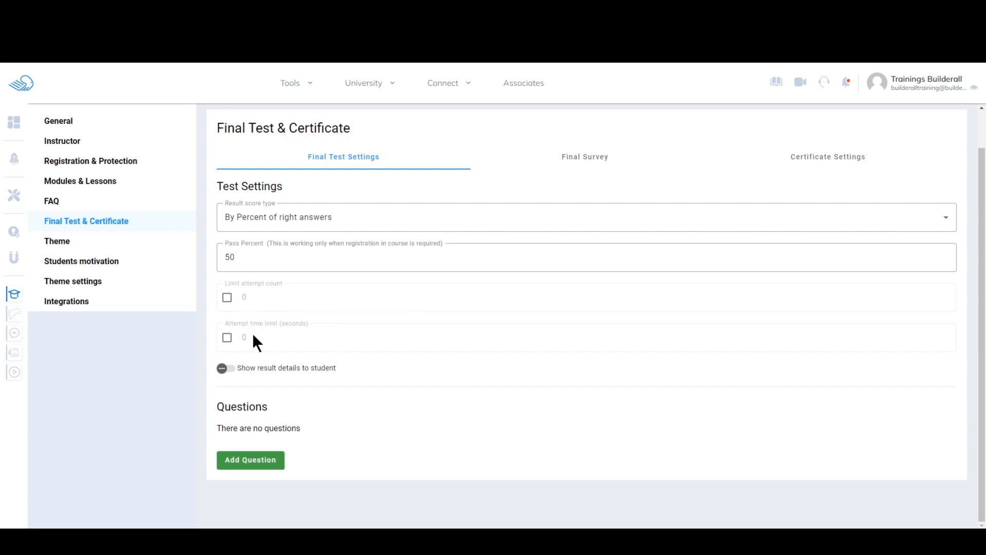
pyautogui.click(229, 370)
pyautogui.click(229, 368)
pyautogui.click(251, 460)
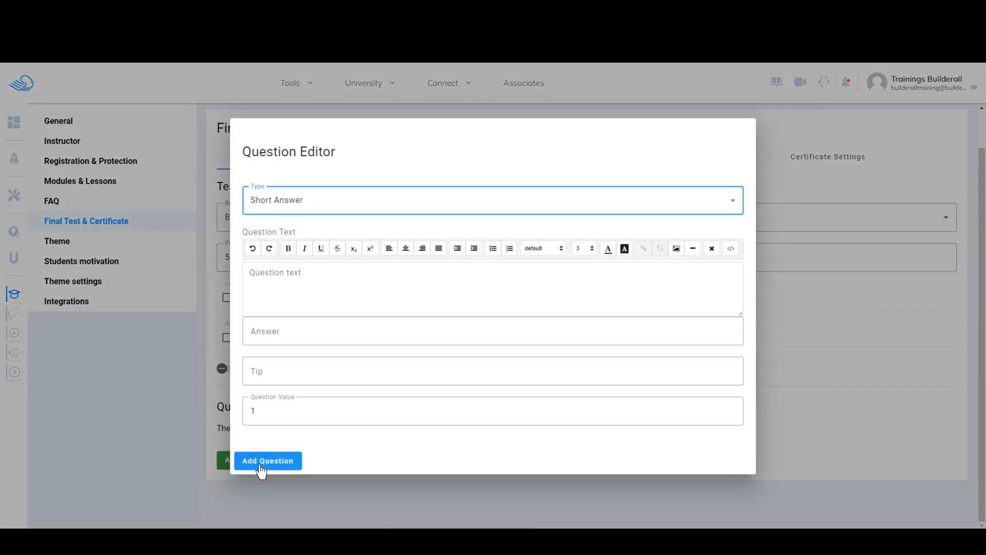
pyautogui.click(712, 210)
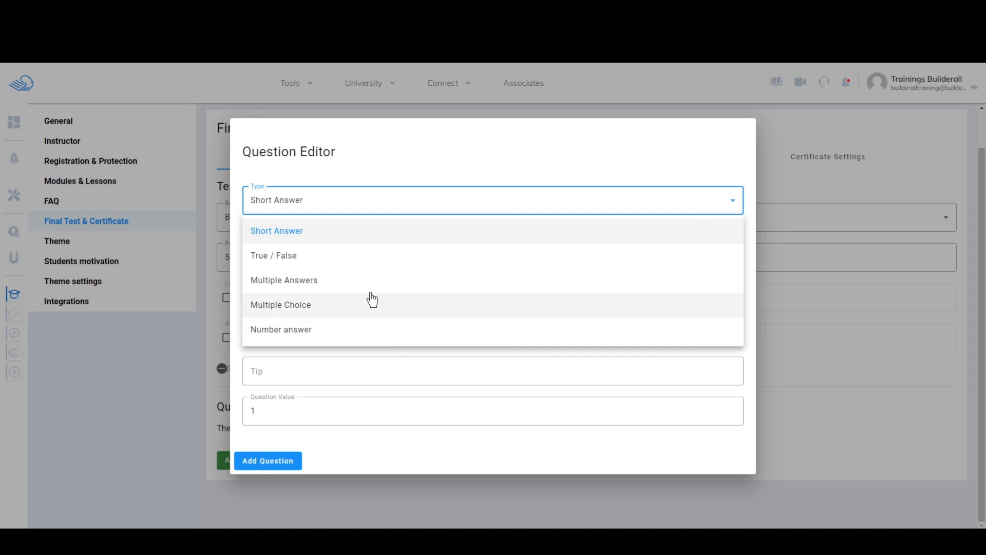
pyautogui.click(347, 257)
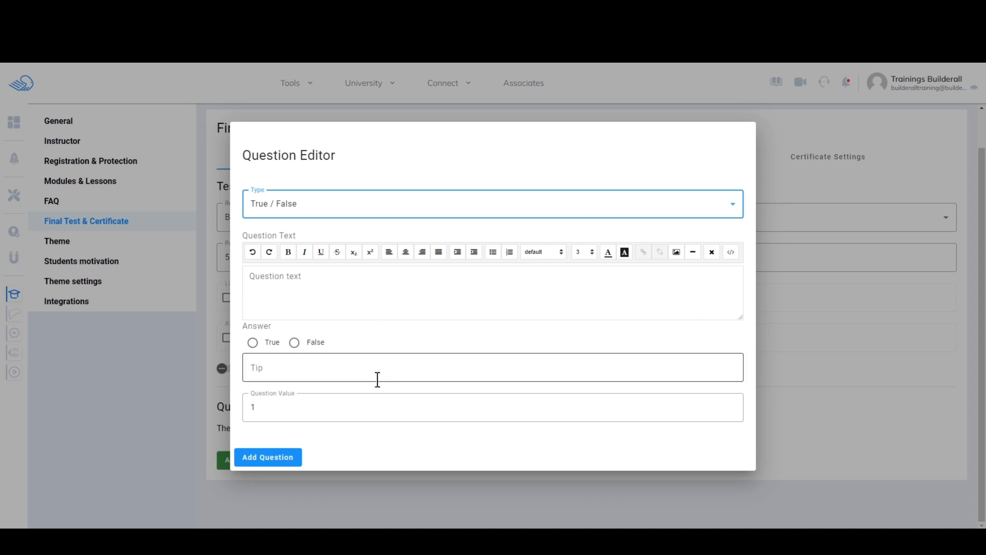
pyautogui.click(447, 211)
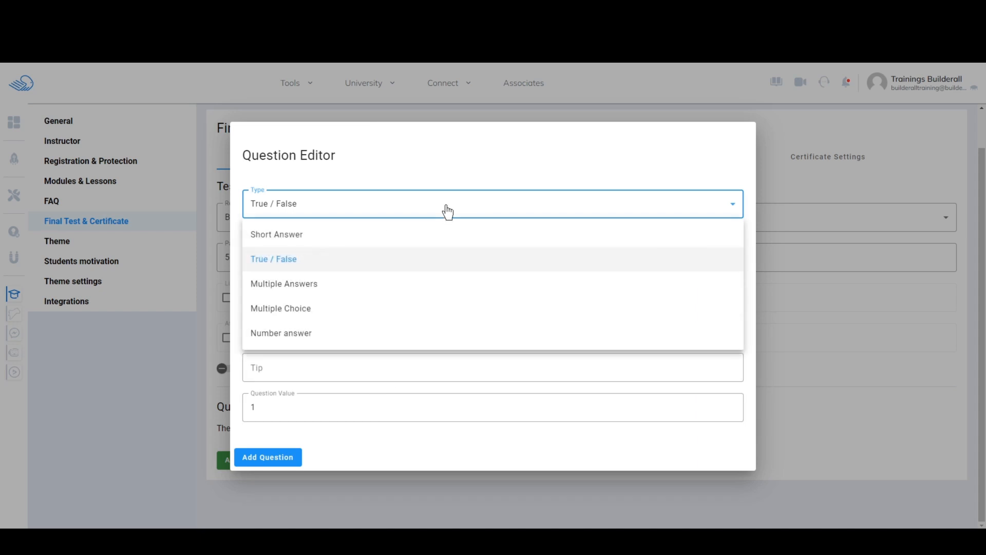
pyautogui.click(284, 310)
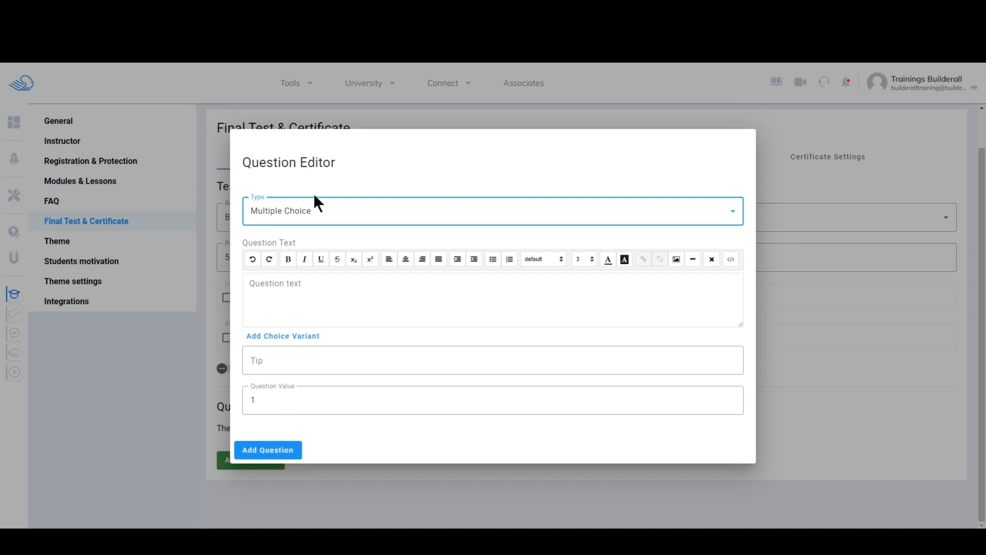
pyautogui.click(590, 169)
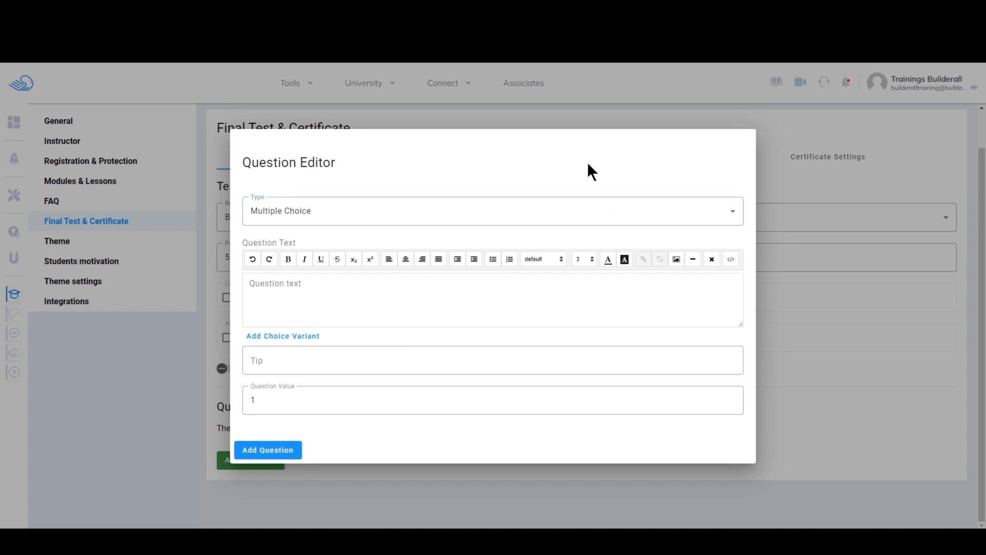
pyautogui.click(781, 182)
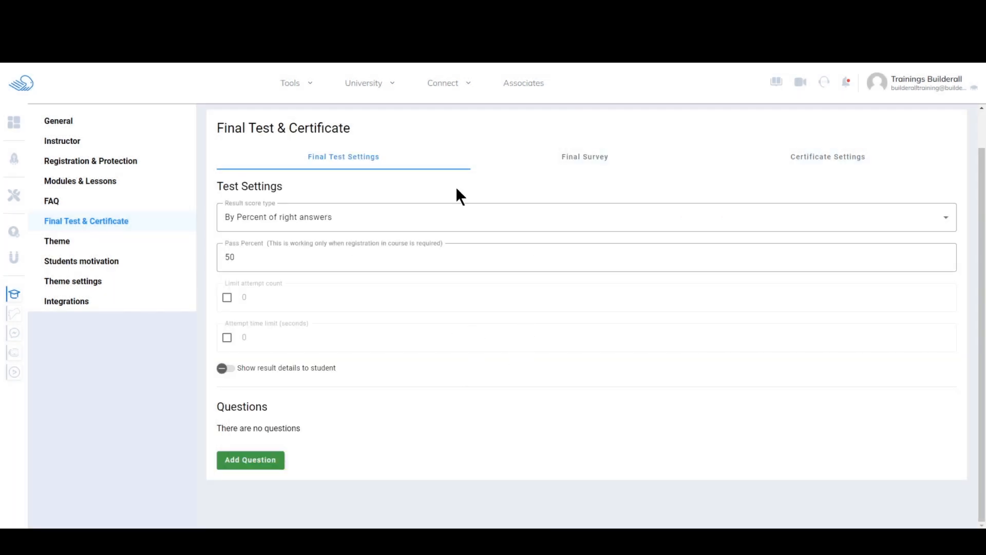
# Step: Attach a final survey with no questions, then show the Certificate Settings tab
pyautogui.click(599, 162)
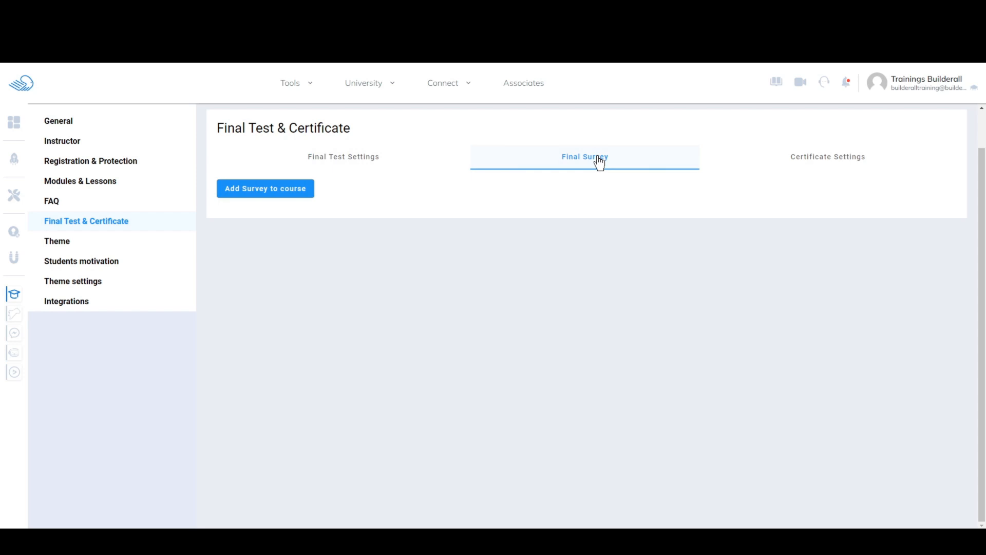
pyautogui.click(260, 199)
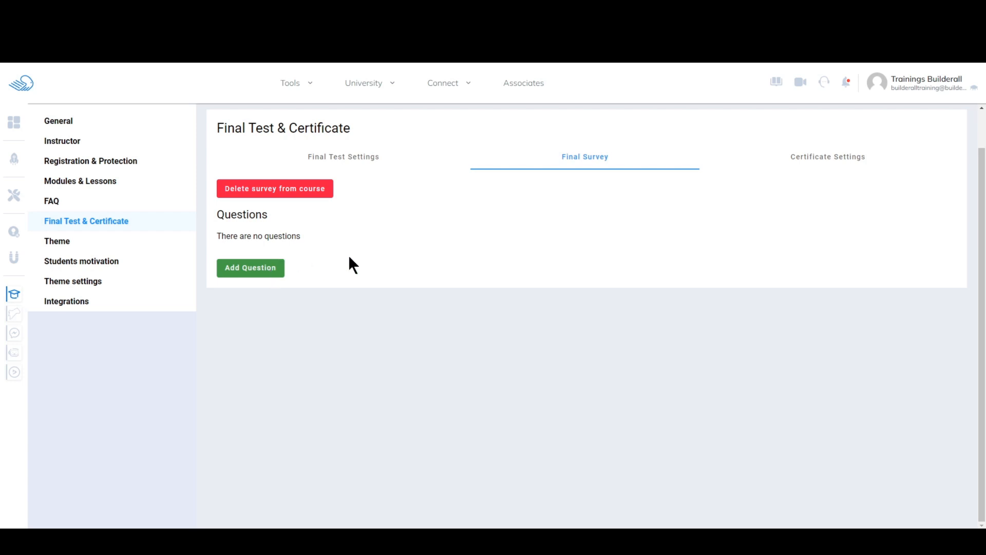
pyautogui.click(266, 270)
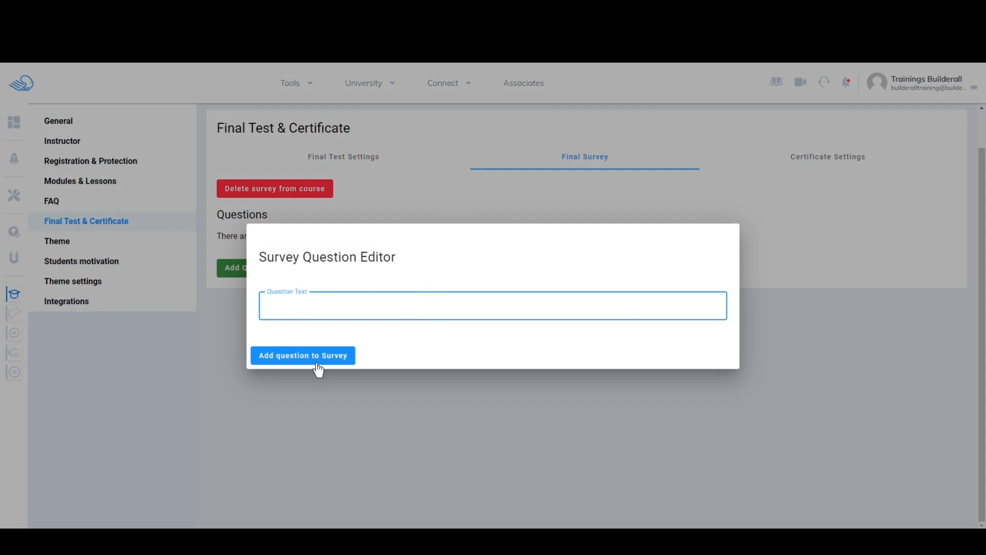
pyautogui.click(340, 390)
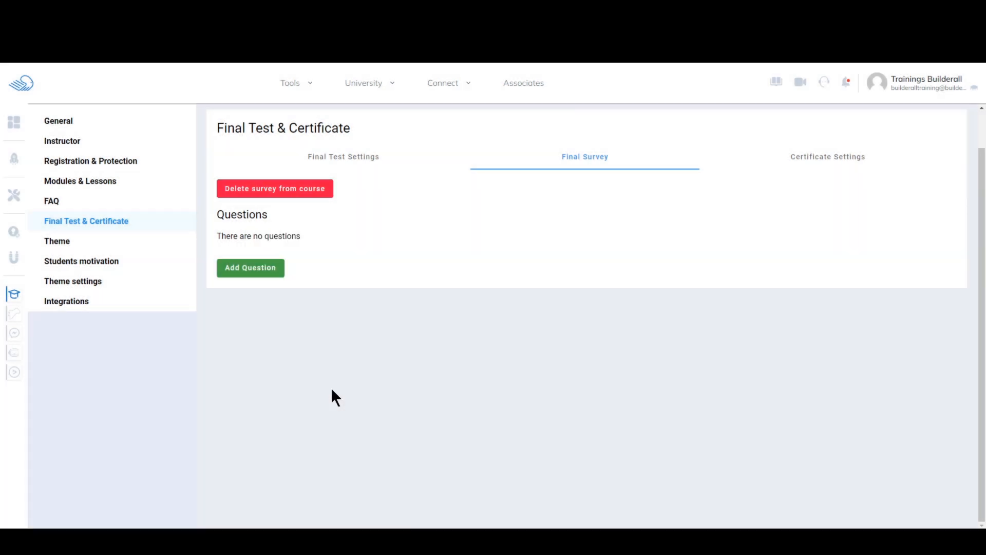
pyautogui.click(838, 166)
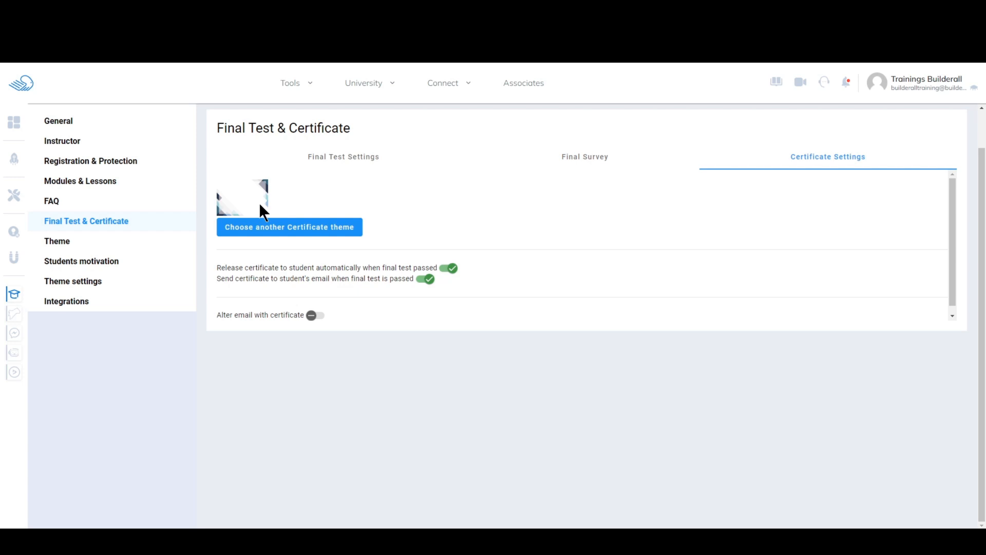
# Step: Keep the first certificate theme, turn off automatic release, and leave certificate emailing on
pyautogui.click(284, 232)
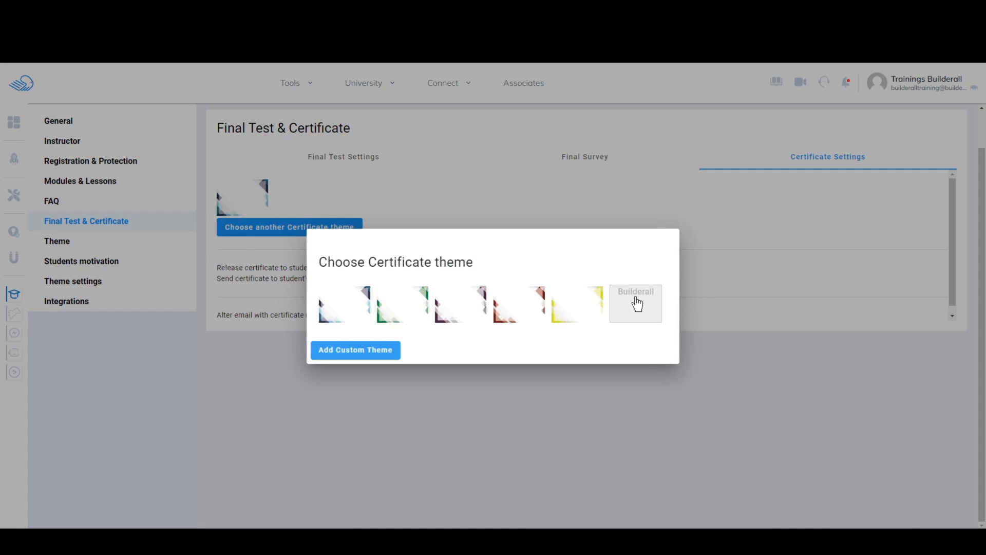
pyautogui.click(345, 305)
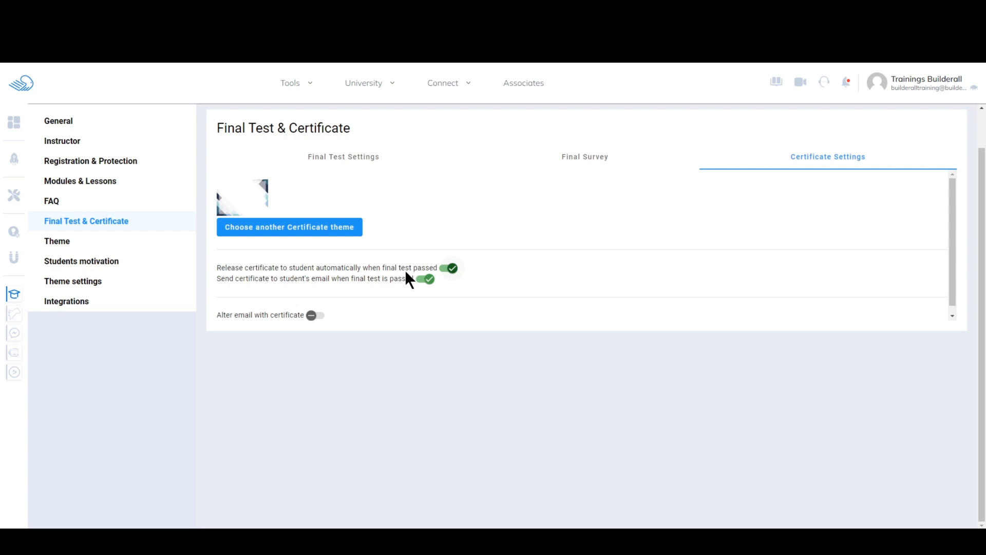
pyautogui.click(449, 279)
pyautogui.click(428, 281)
pyautogui.click(417, 280)
# Step: Enable 'Alter email with certificate' and save the course settings
pyautogui.click(313, 317)
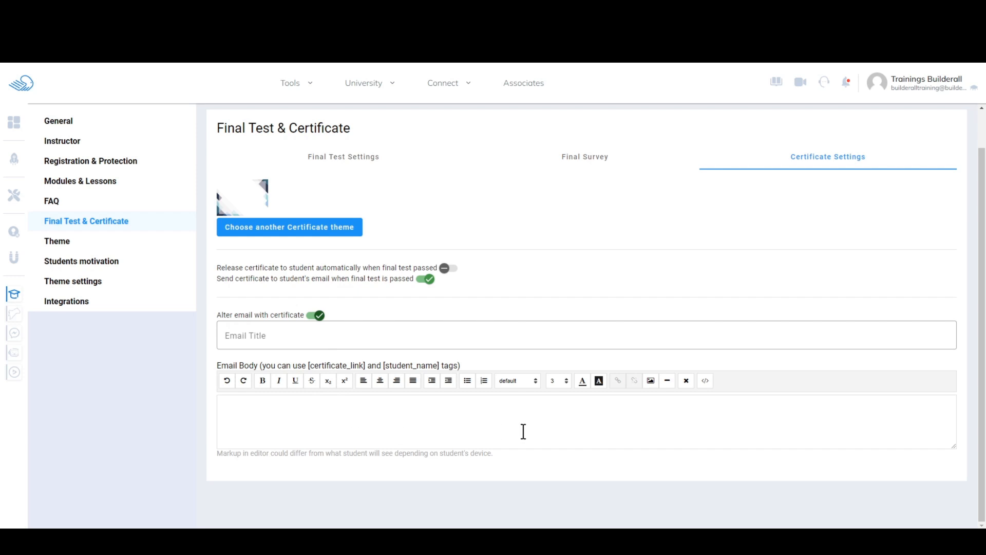
pyautogui.scroll(1, 648, 421)
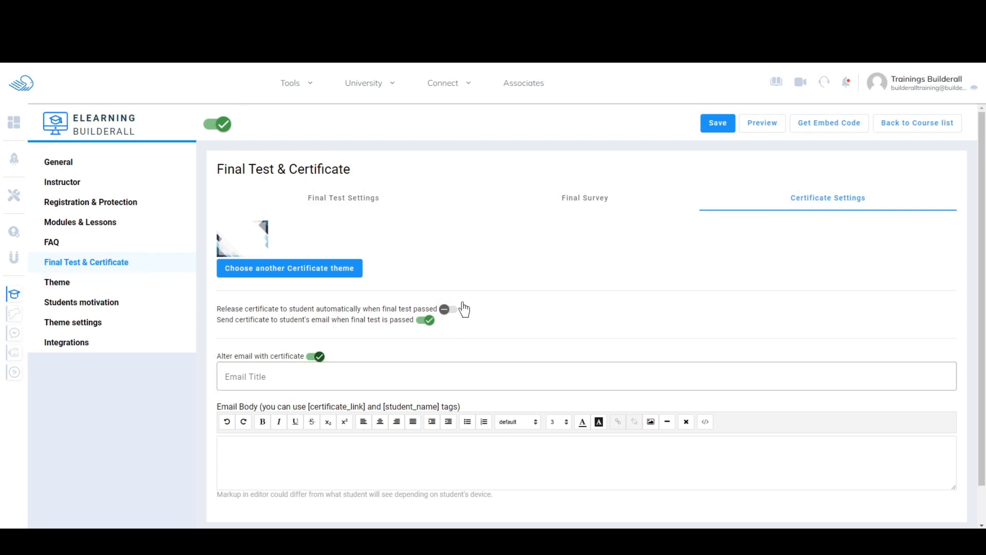
pyautogui.click(726, 124)
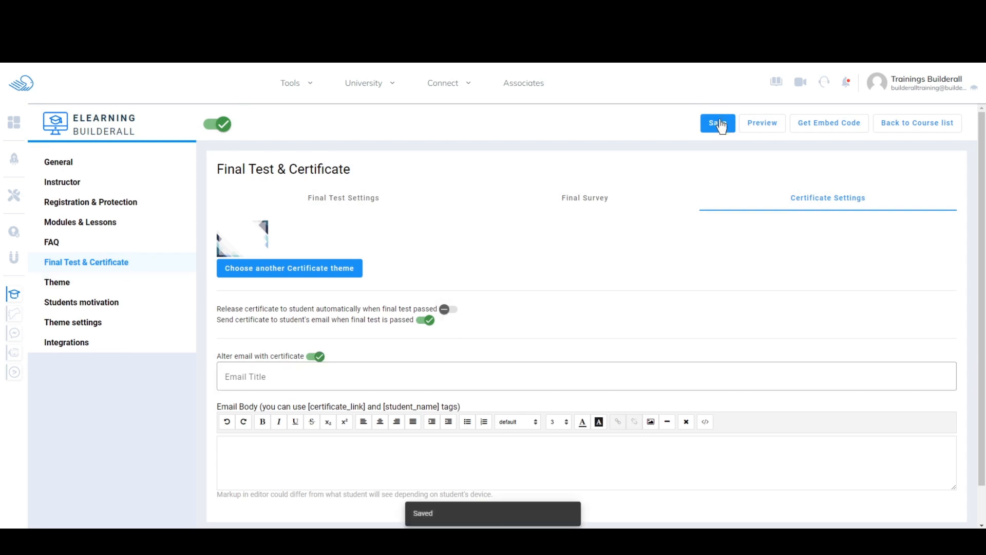
# Step: On the Theme page, try the Modern course theme, then set it back to Standard
pyautogui.click(97, 287)
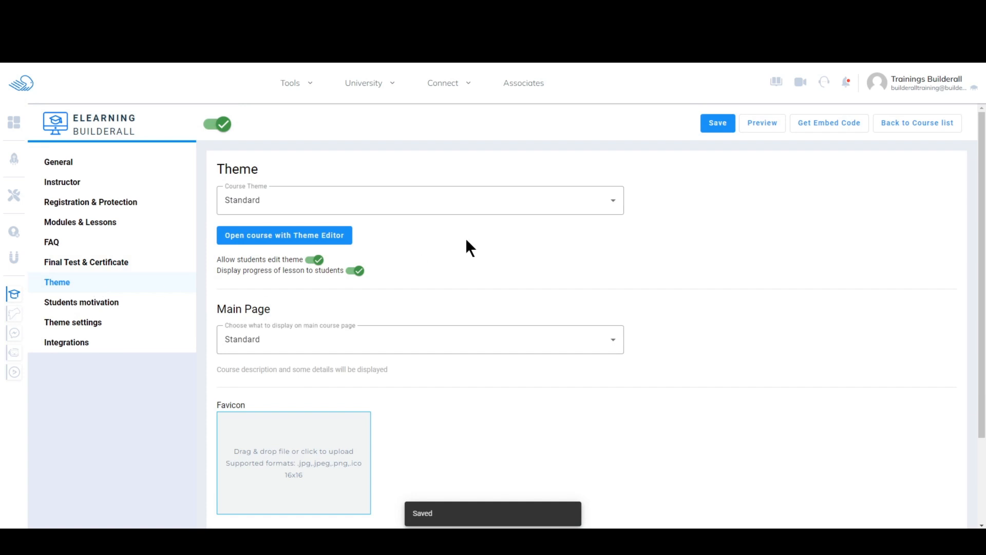
pyautogui.click(521, 206)
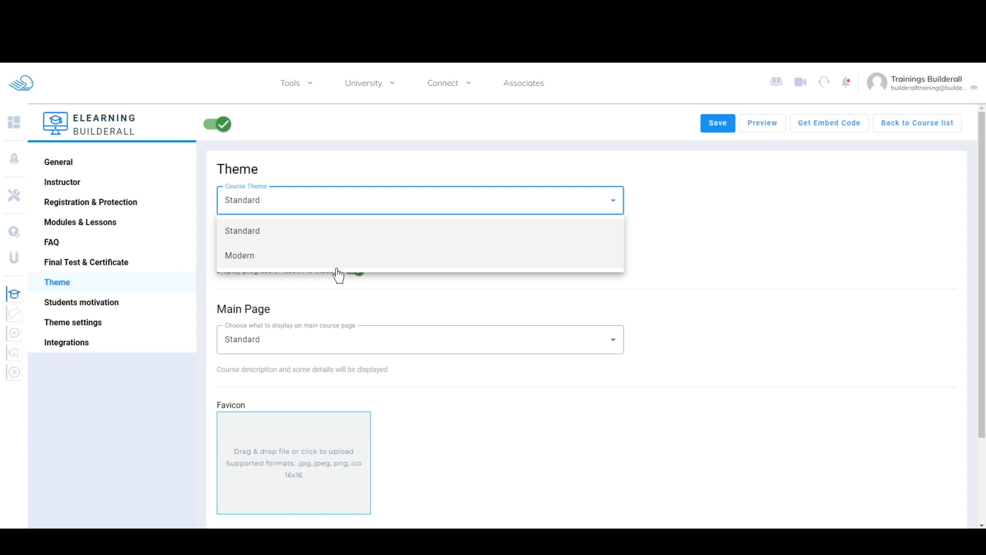
pyautogui.click(378, 206)
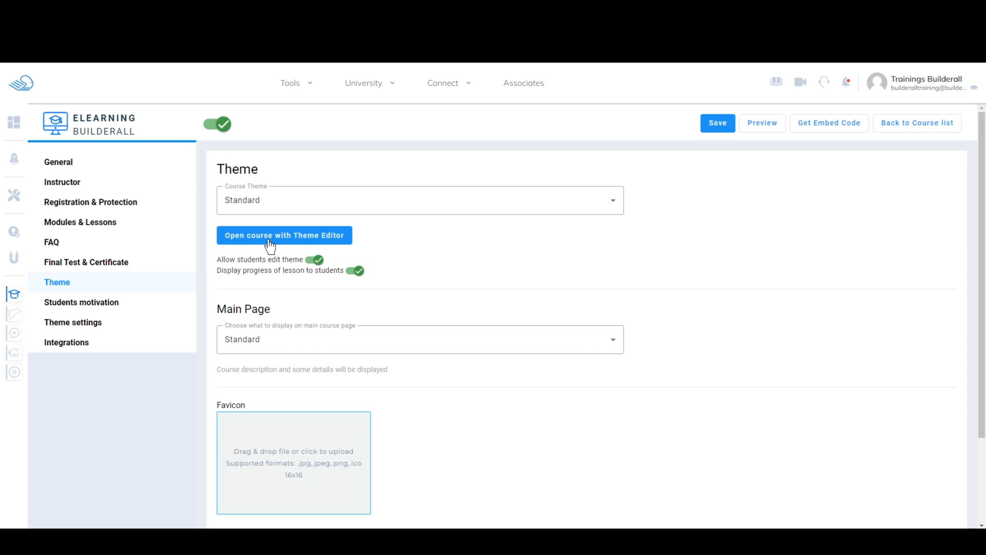
pyautogui.click(392, 208)
pyautogui.click(396, 205)
pyautogui.click(384, 207)
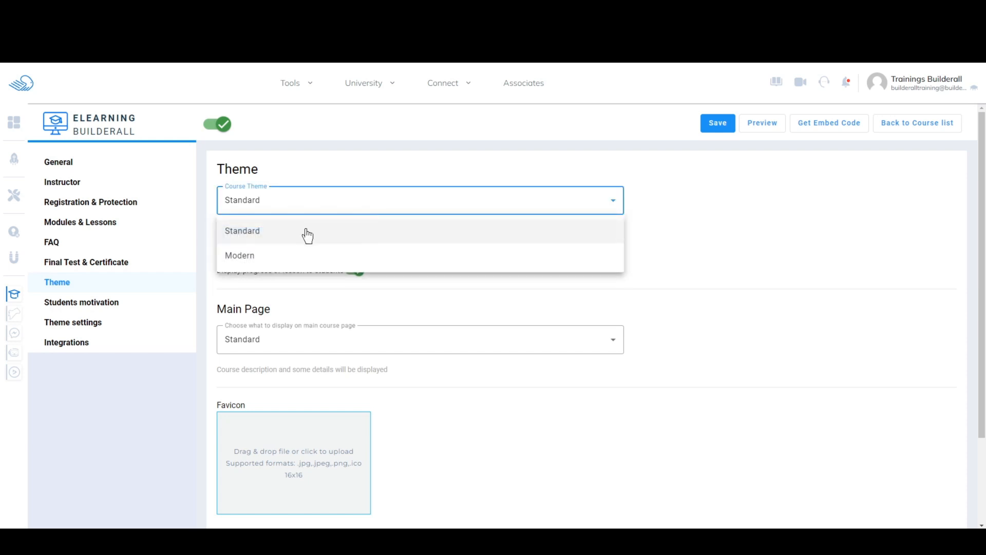
pyautogui.click(263, 255)
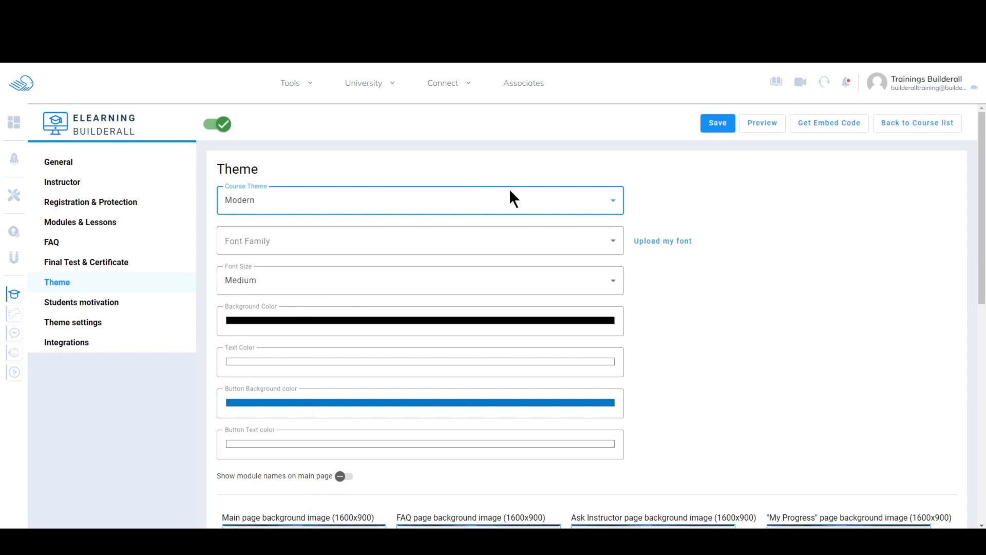
pyautogui.click(556, 212)
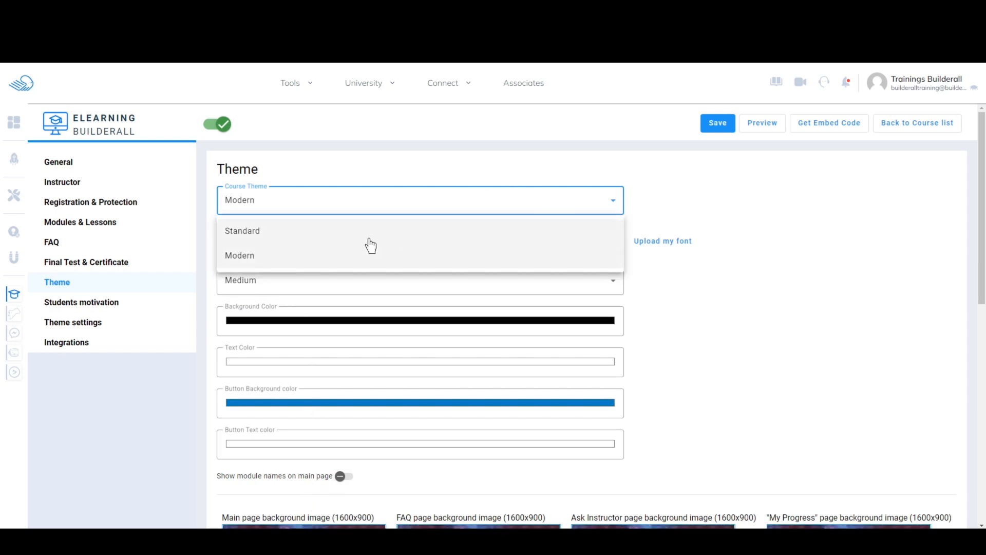
pyautogui.click(369, 238)
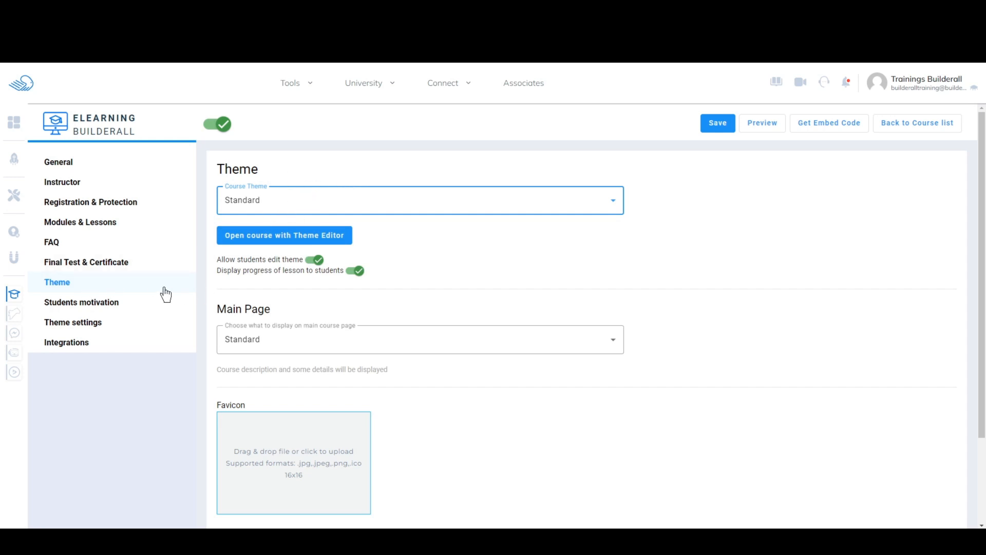
# Step: Submit a Students motivation achievement form with the stay-in-course-for-hours condition, then view footer link settings
pyautogui.click(94, 308)
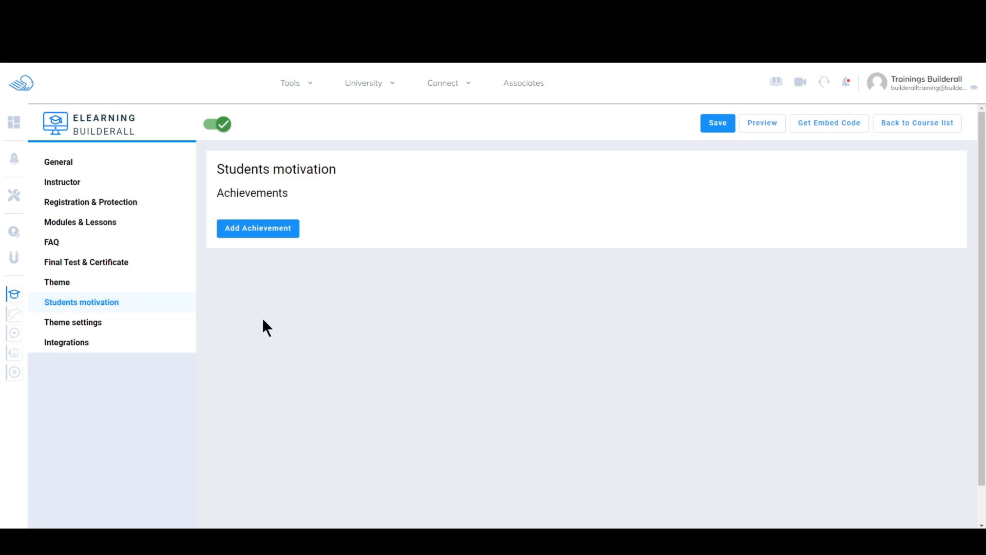
pyautogui.click(254, 232)
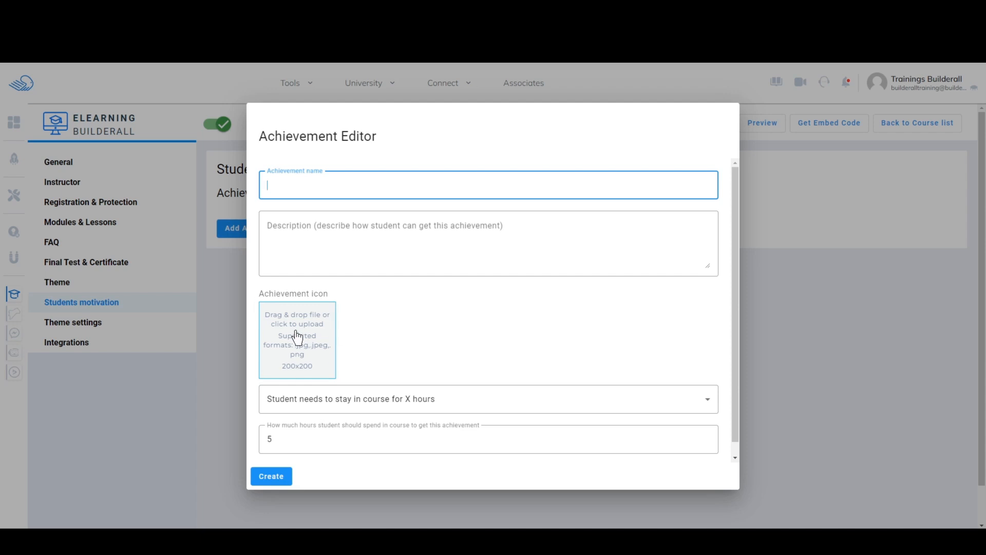
pyautogui.click(538, 414)
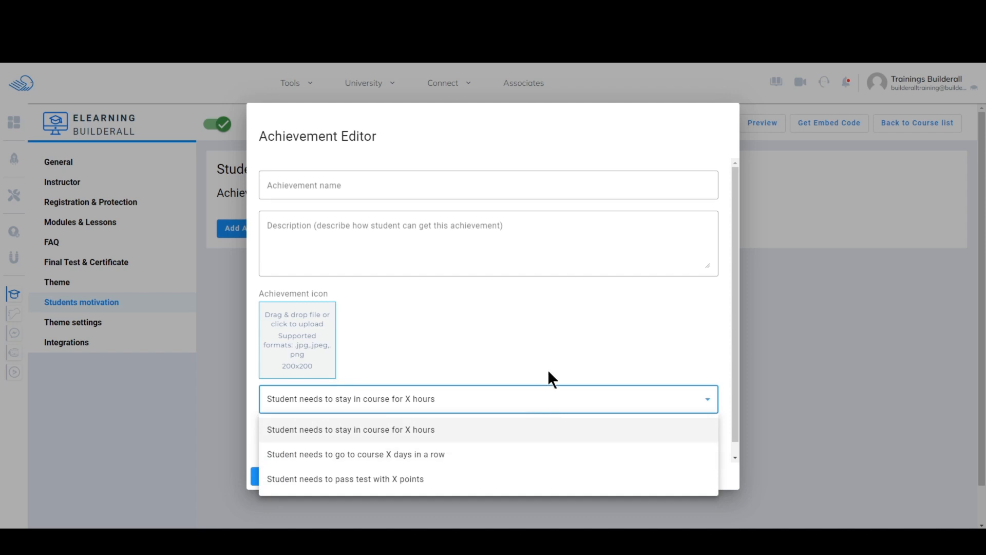
pyautogui.click(556, 341)
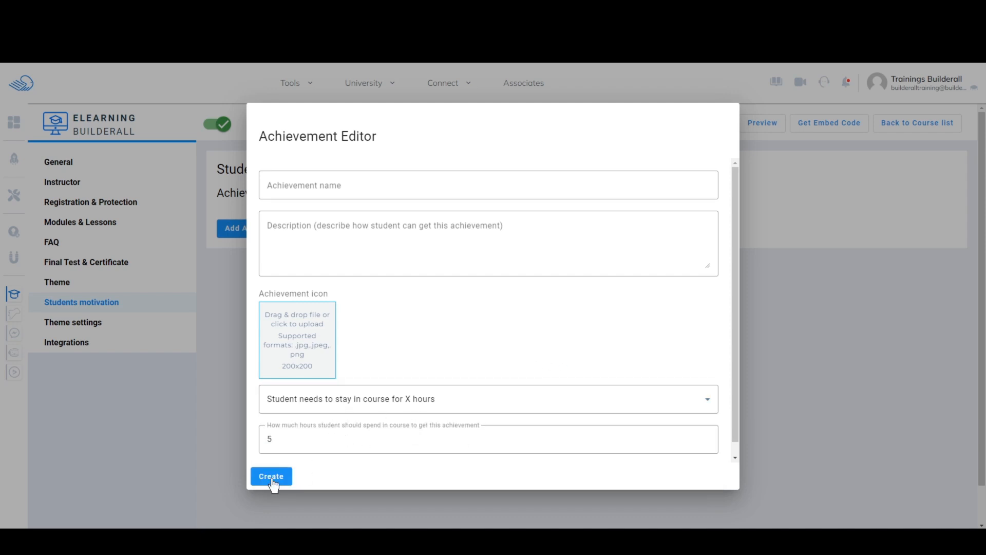
pyautogui.click(810, 339)
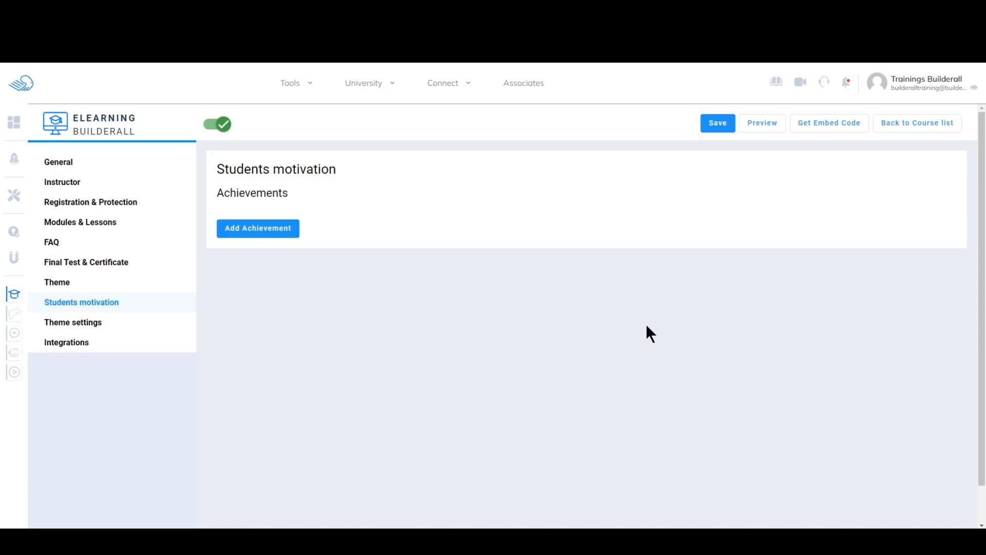
pyautogui.click(88, 328)
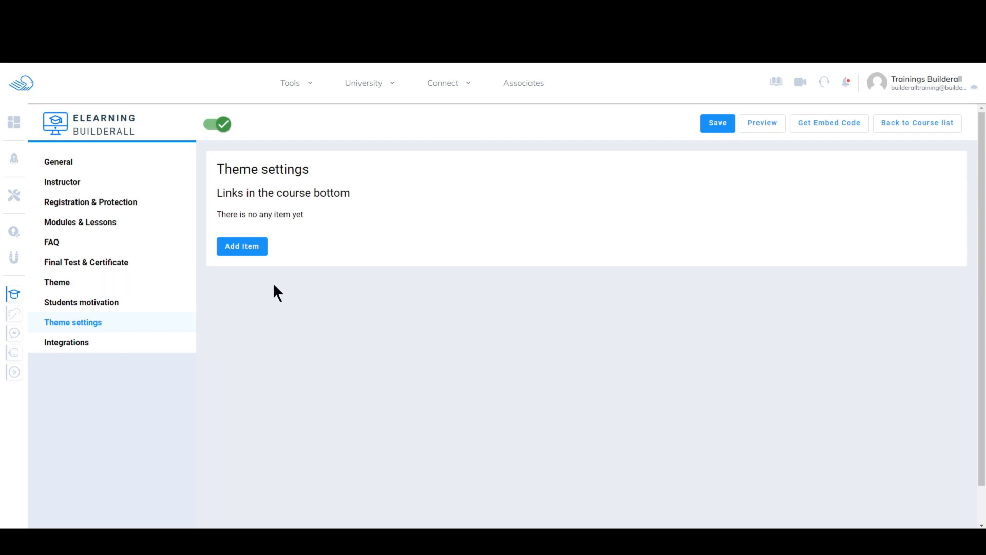
# Step: Start a Hotmart payment integration with Standard student registration as the permission
pyautogui.click(73, 345)
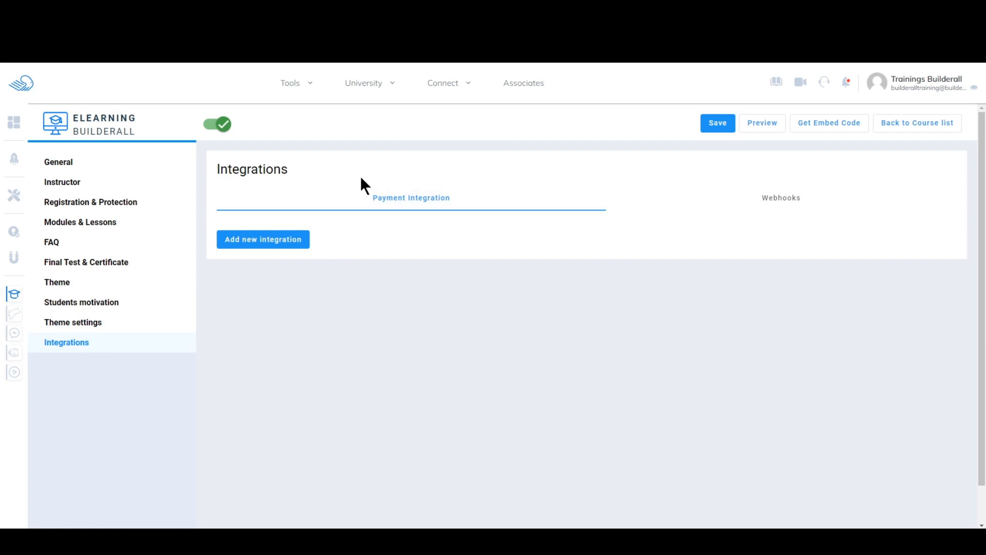
pyautogui.click(286, 243)
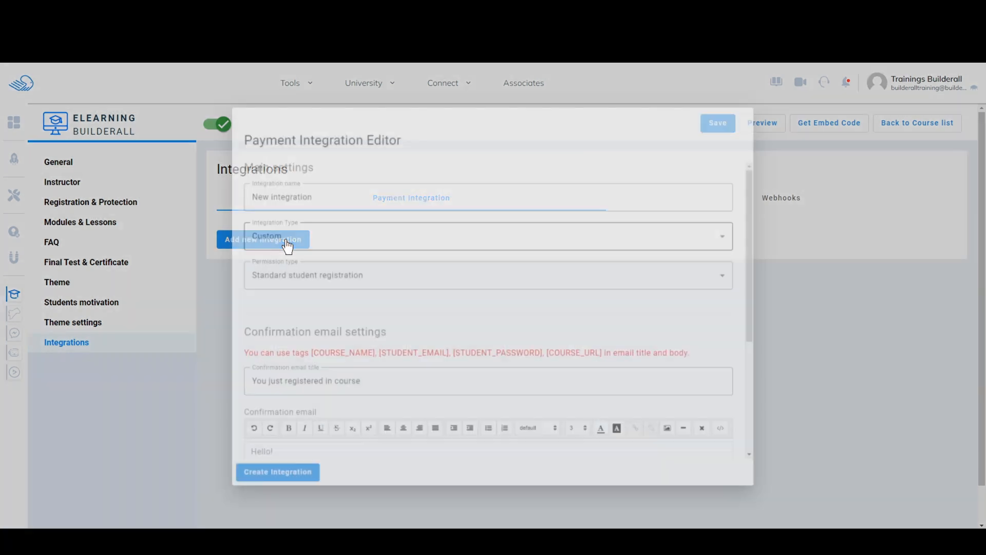
pyautogui.click(379, 231)
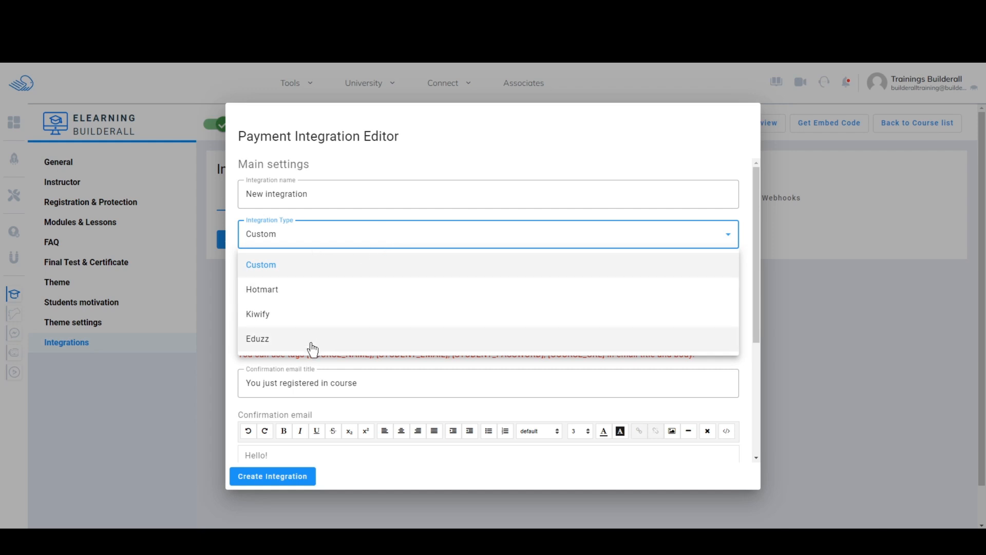
pyautogui.click(288, 289)
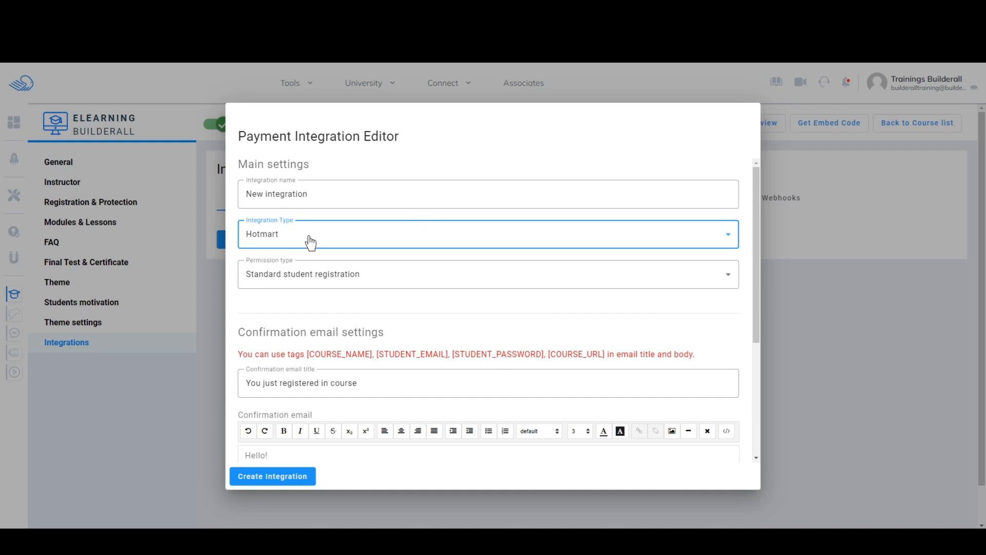
pyautogui.click(424, 283)
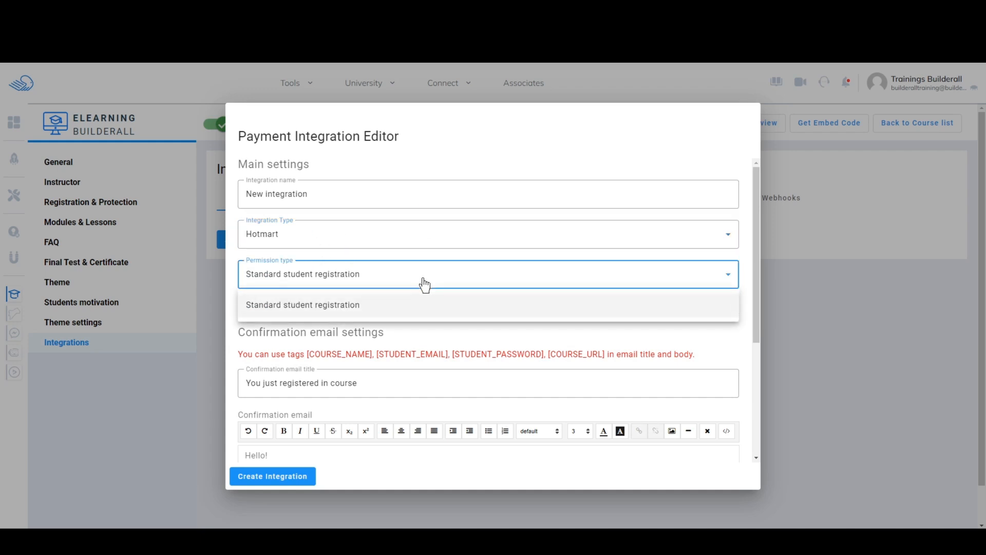
pyautogui.click(424, 280)
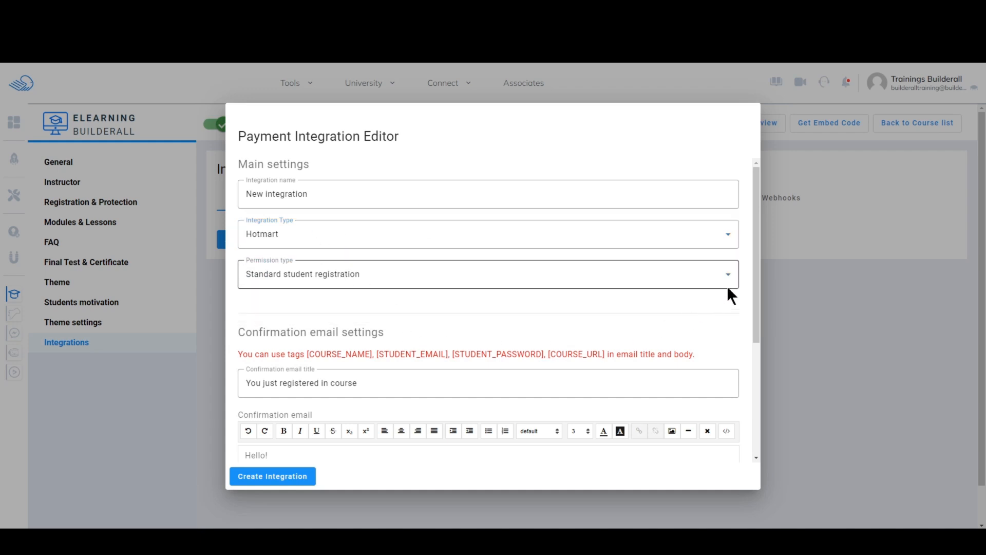
# Step: Close the payment integration editor without creating it and show the Webhooks tab
pyautogui.moveTo(758, 286); pyautogui.dragTo(759, 361)
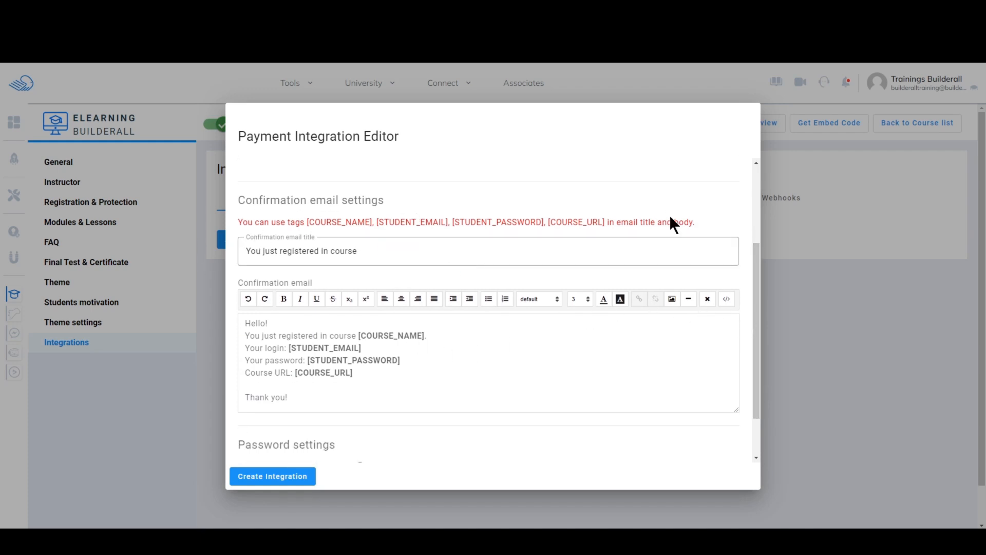
pyautogui.moveTo(754, 264); pyautogui.dragTo(759, 331)
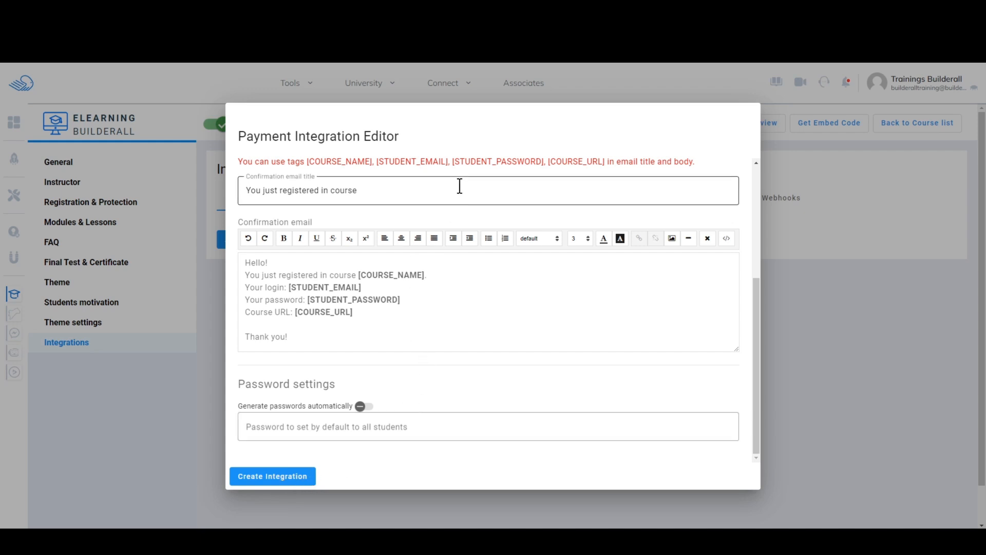
pyautogui.moveTo(753, 293); pyautogui.dragTo(768, 180)
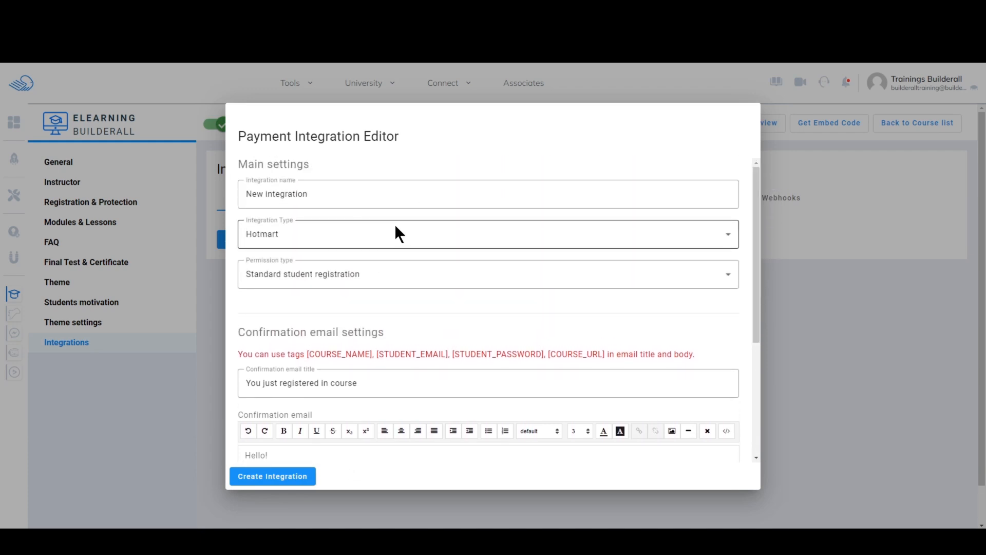
pyautogui.click(796, 270)
pyautogui.click(787, 201)
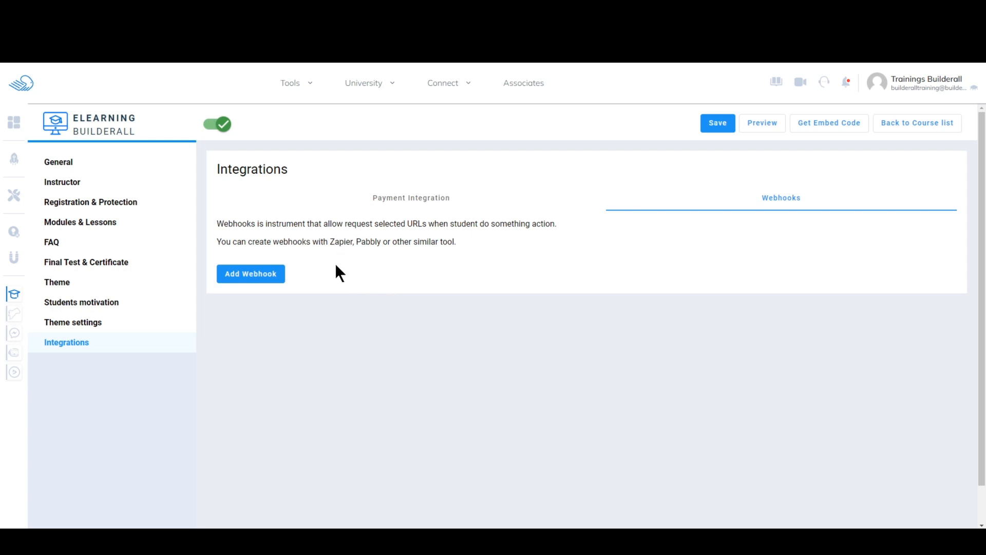
# Step: Check the Student's action options for a new webhook, discard it, and return to General settings
pyautogui.click(253, 275)
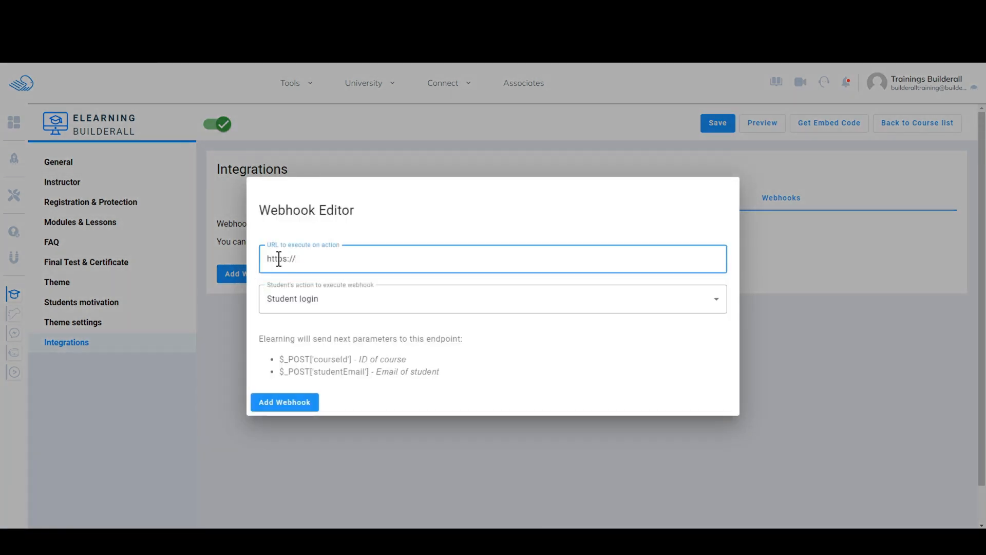
pyautogui.click(657, 304)
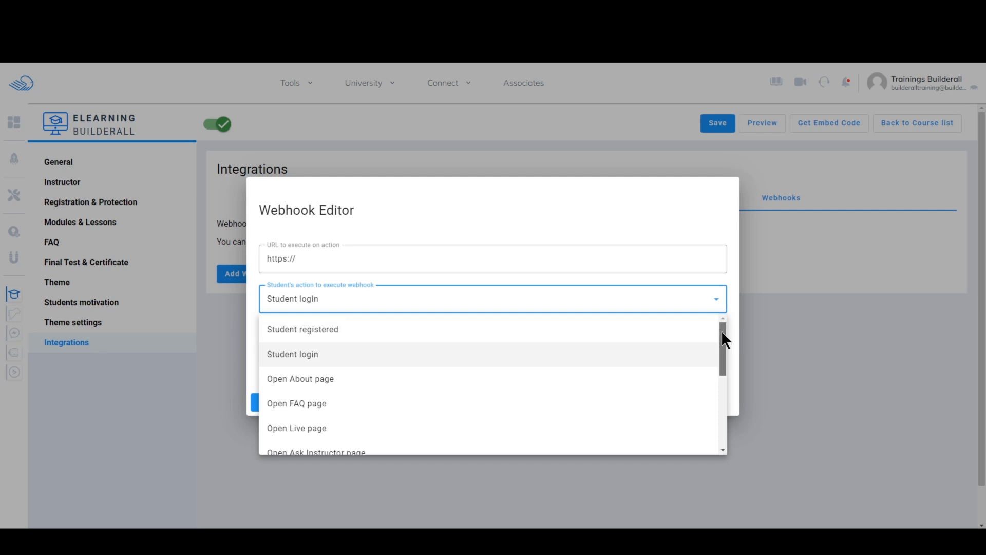
pyautogui.moveTo(721, 330)
pyautogui.mouseDown()
pyautogui.moveTo(702, 421)
pyautogui.moveTo(716, 334)
pyautogui.mouseUp()
pyautogui.click(780, 329)
pyautogui.click(784, 319)
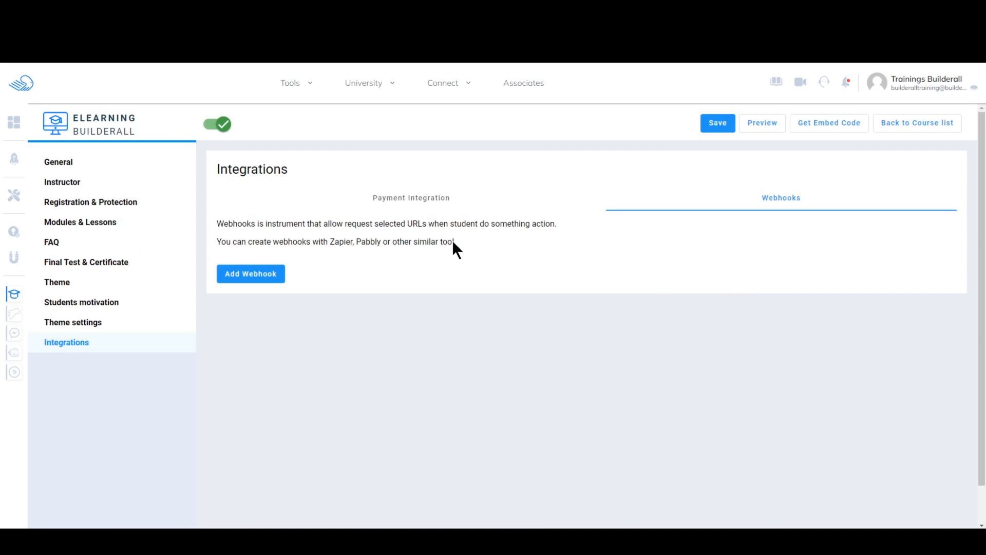
pyautogui.click(57, 164)
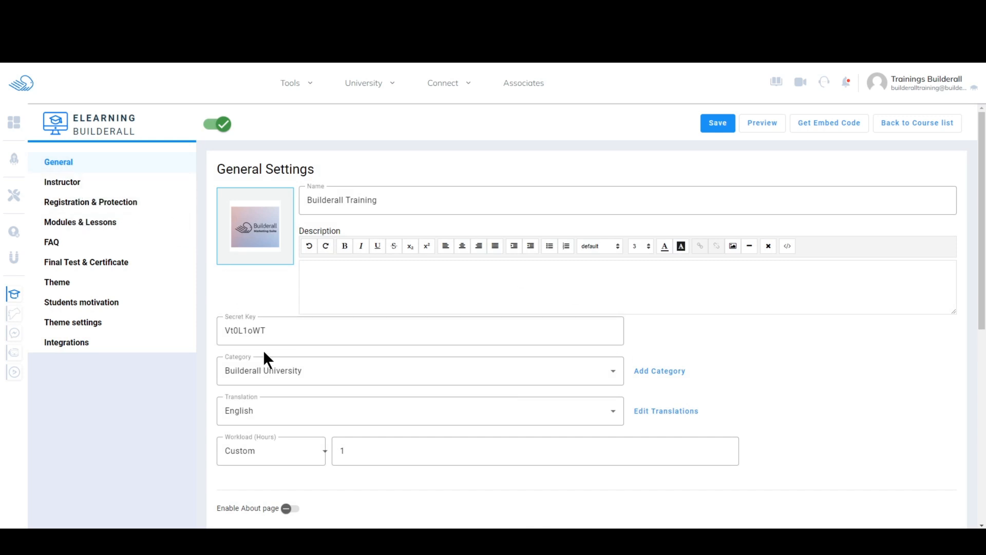
# Step: Disable the Builderall Training course, save, and go back to the course list
pyautogui.click(224, 124)
pyautogui.click(717, 127)
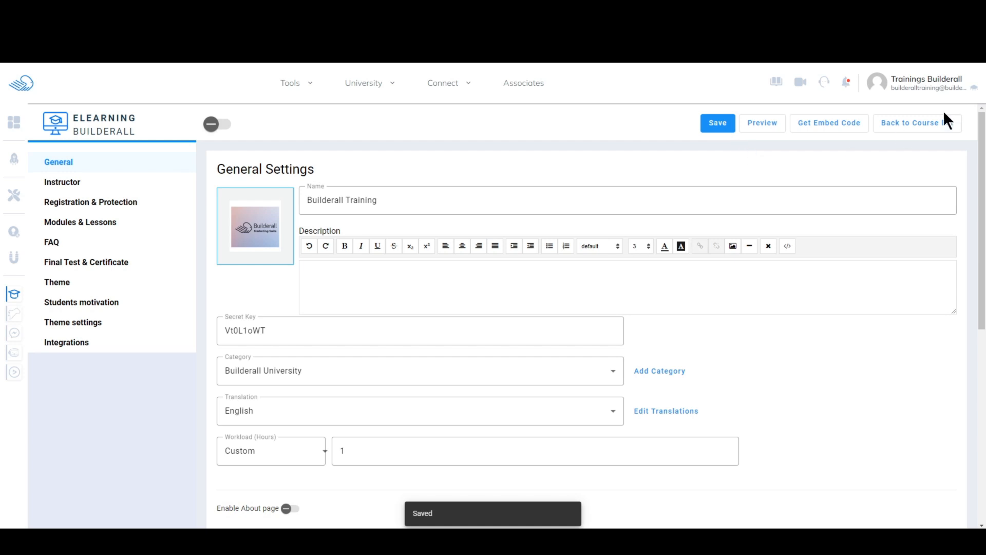
pyautogui.click(929, 123)
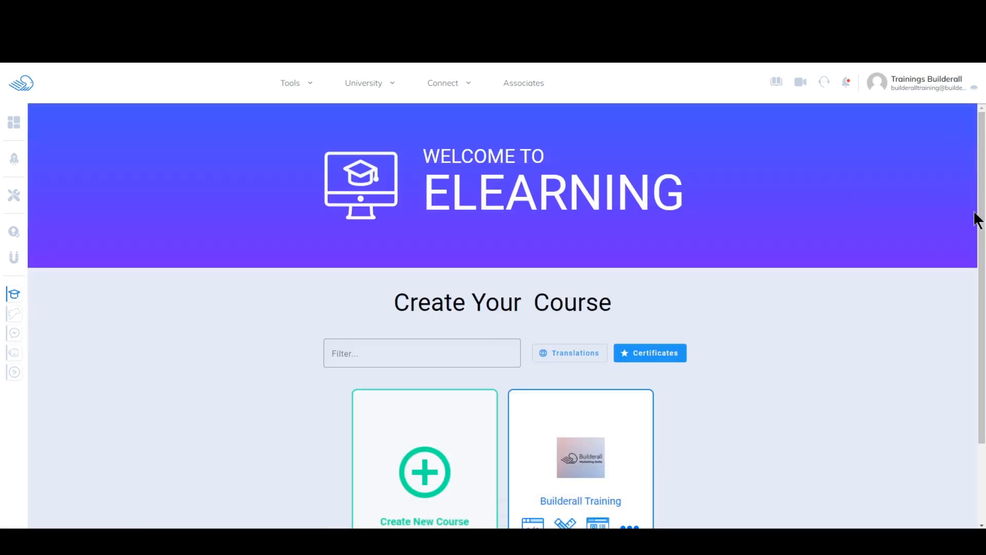
pyautogui.scroll(-2, 977, 220)
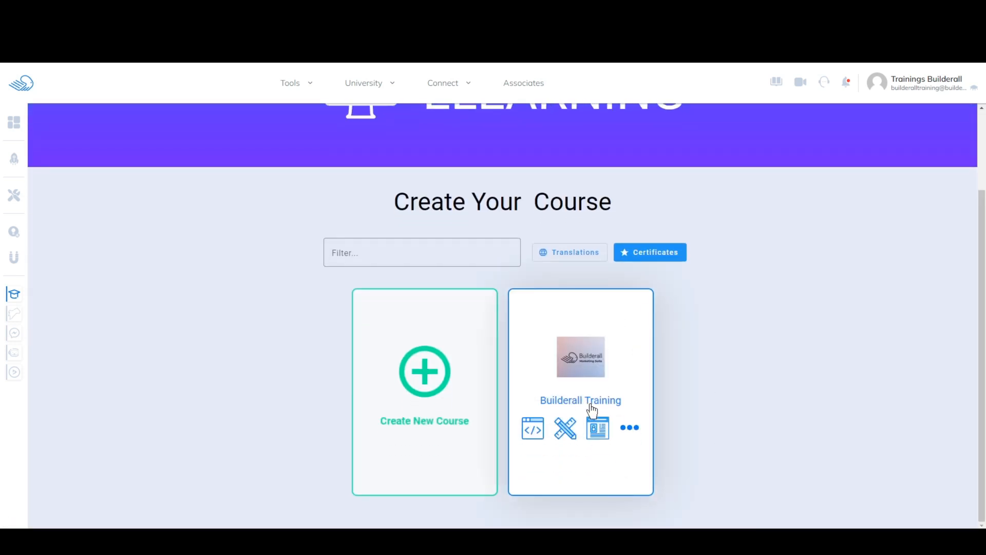
pyautogui.click(534, 434)
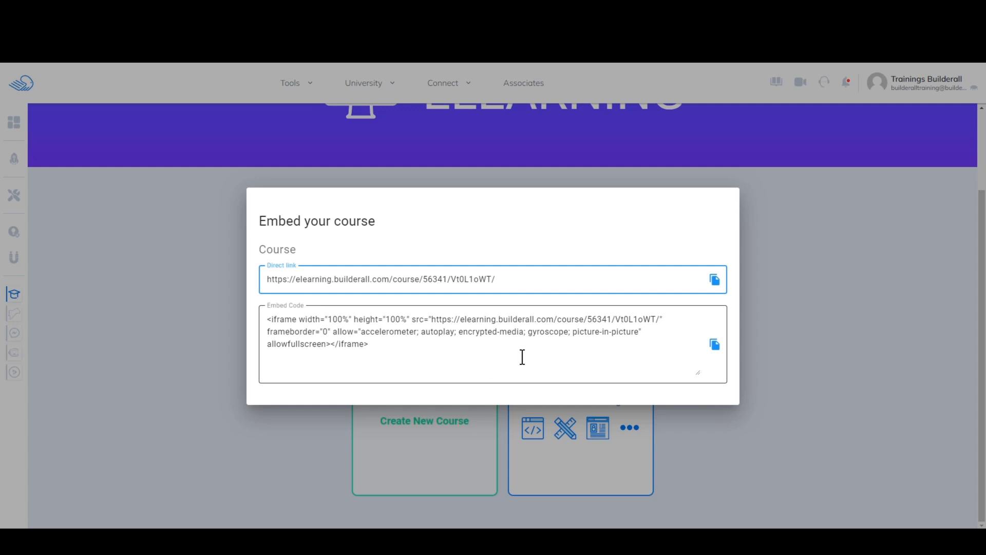
pyautogui.click(803, 377)
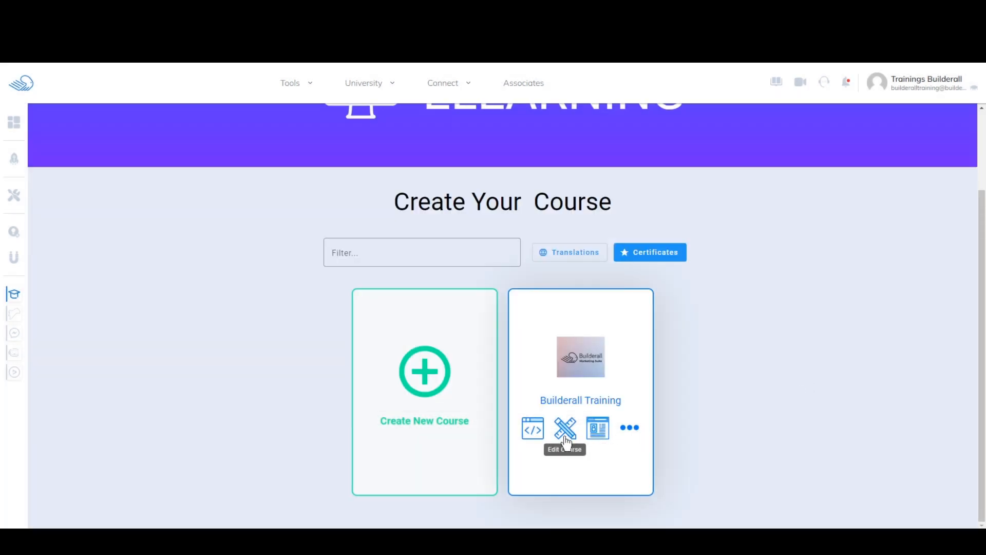
# Step: Open the course data panel and view Students List, Test Results, Comments and Inbox Messages
pyautogui.click(598, 429)
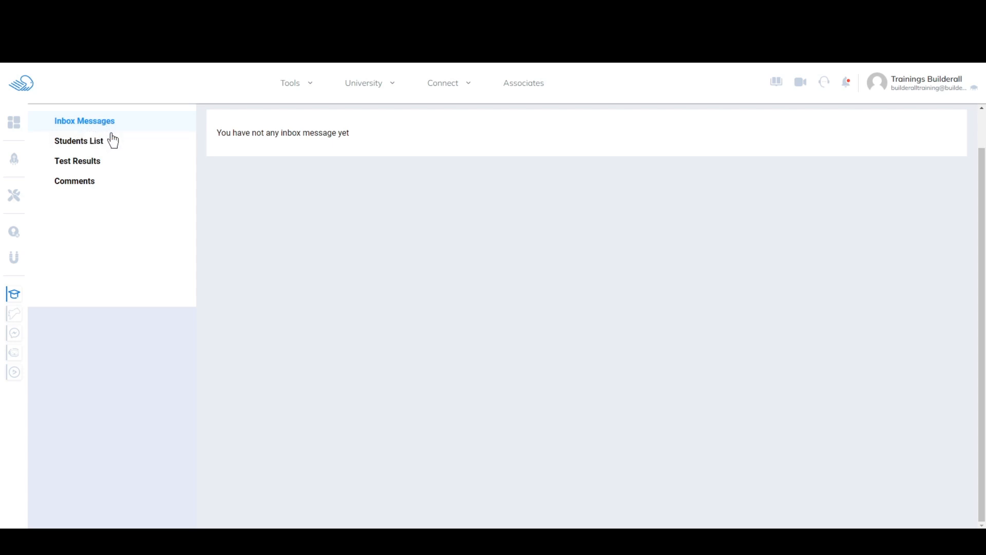
pyautogui.click(79, 148)
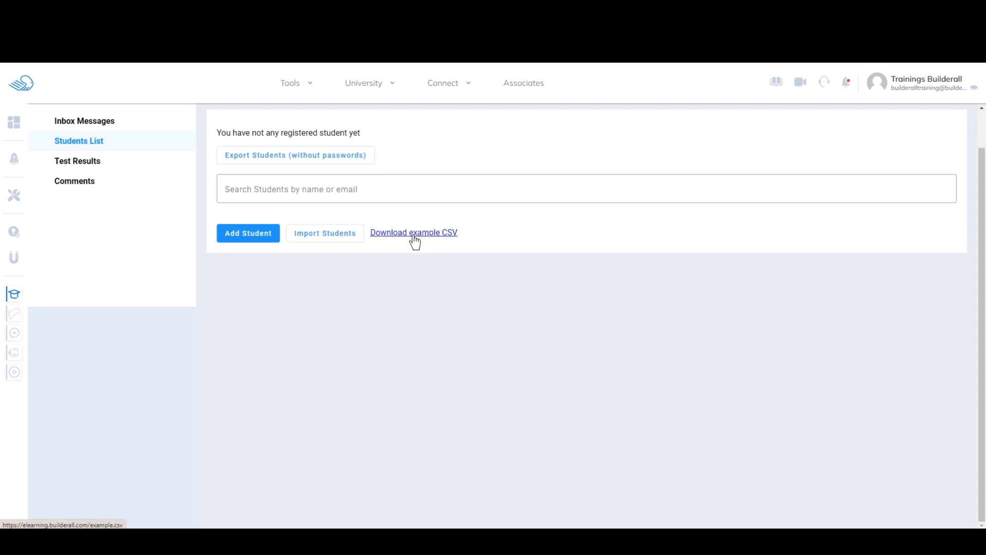
pyautogui.click(82, 163)
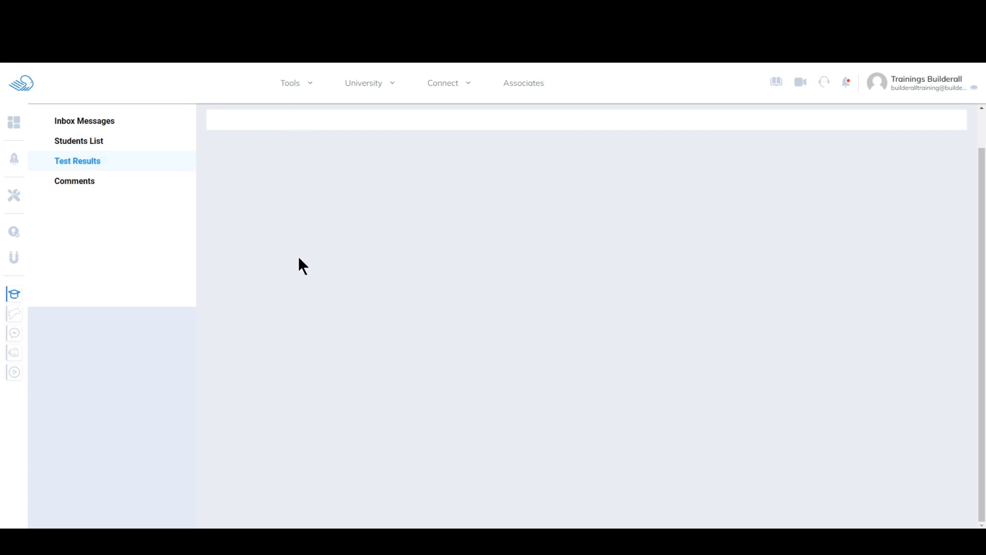
pyautogui.click(88, 188)
pyautogui.click(96, 123)
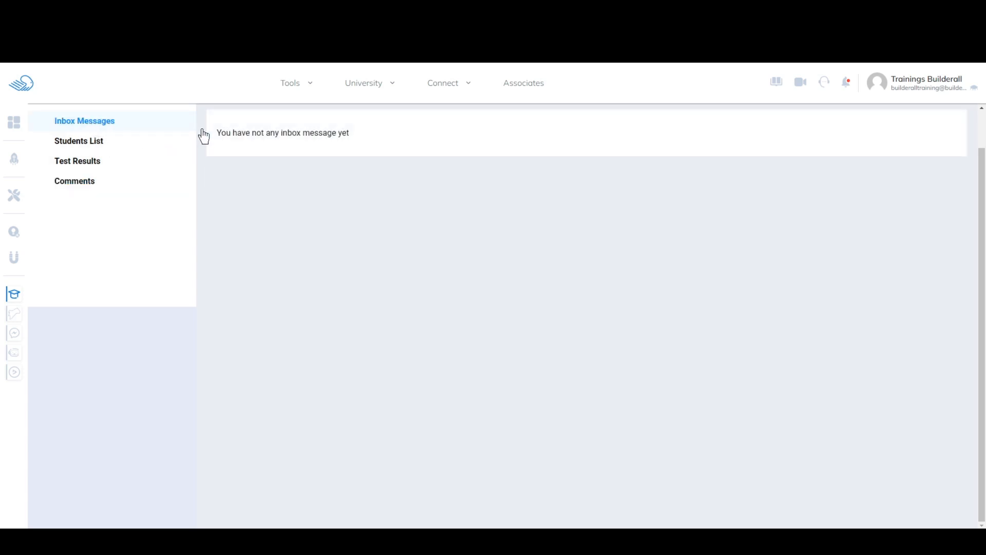
pyautogui.moveTo(981, 170); pyautogui.dragTo(979, 125)
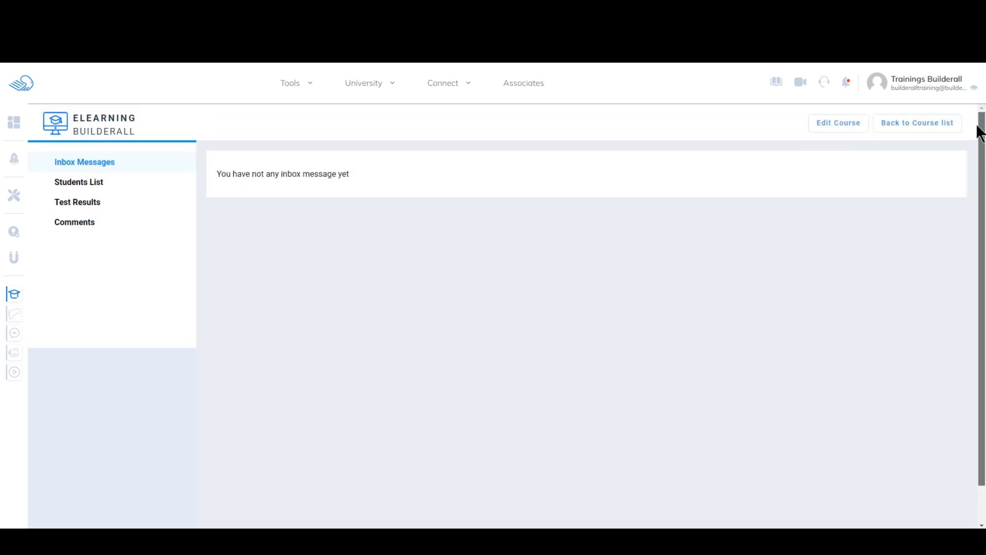
# Step: From the course list, run a Problems check on Builderall Training, then dismiss its actions menu
pyautogui.click(909, 125)
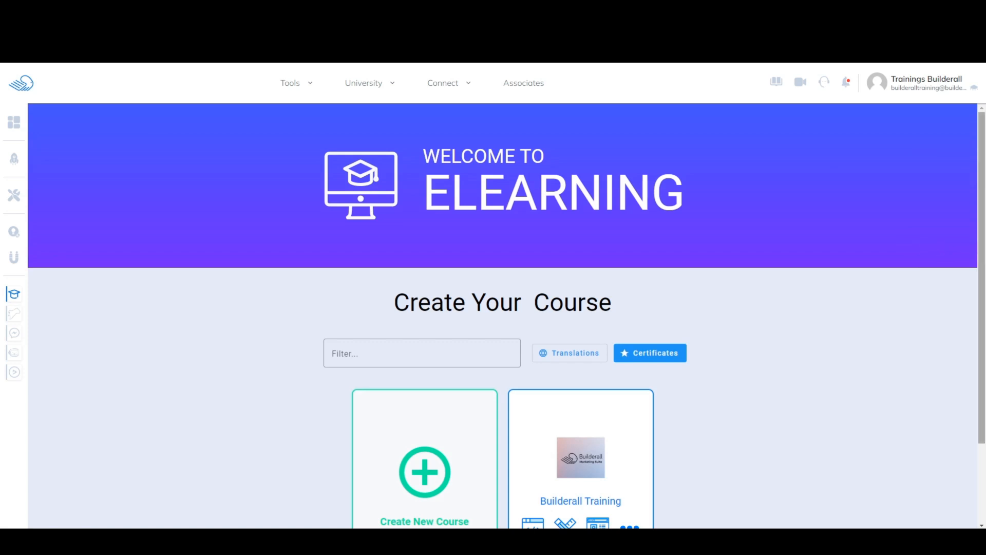
pyautogui.scroll(-2, 979, 249)
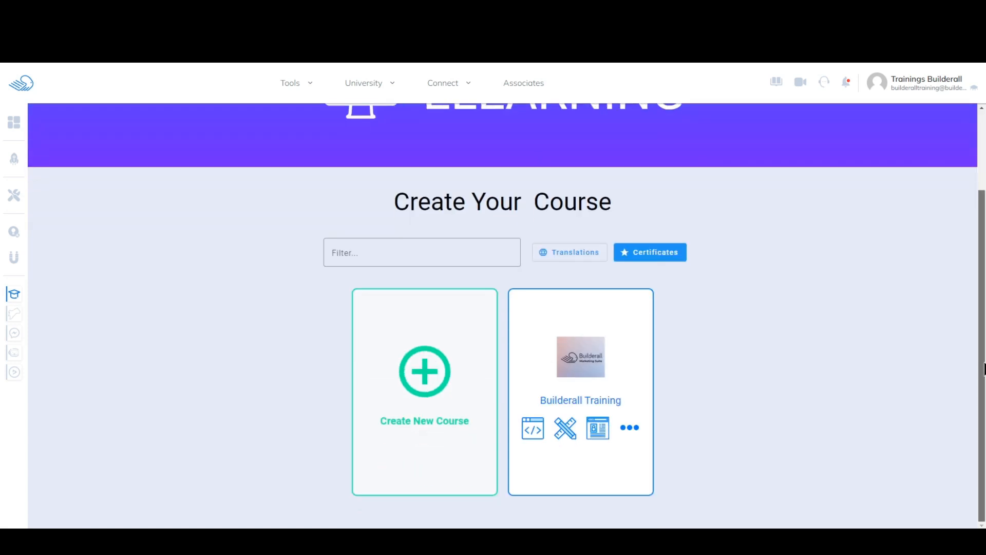
pyautogui.click(630, 433)
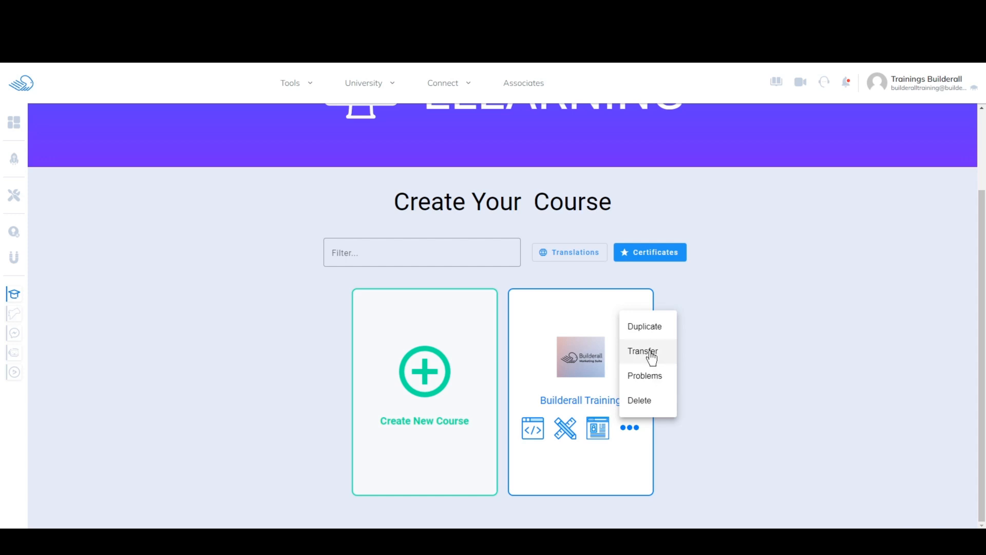
pyautogui.click(659, 381)
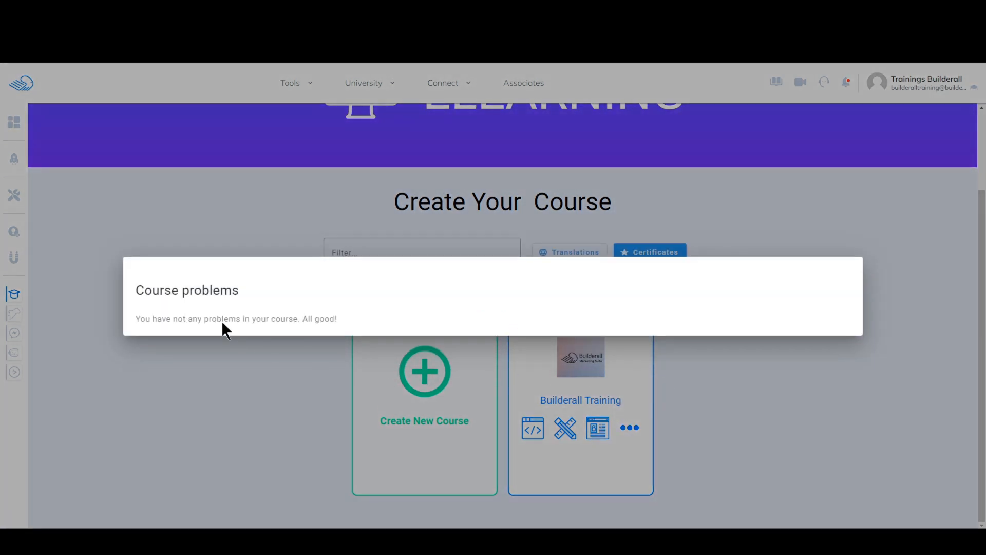
pyautogui.click(767, 393)
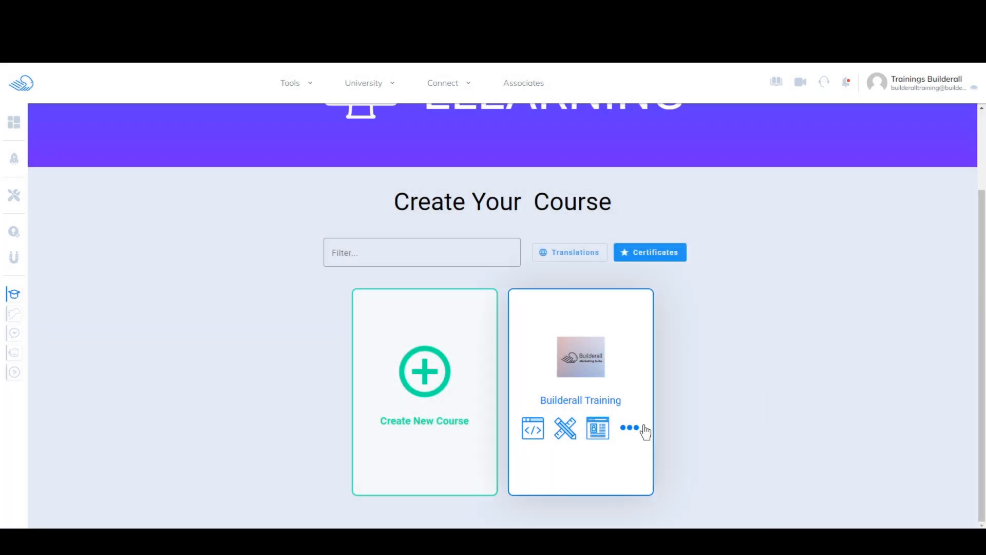
pyautogui.click(629, 429)
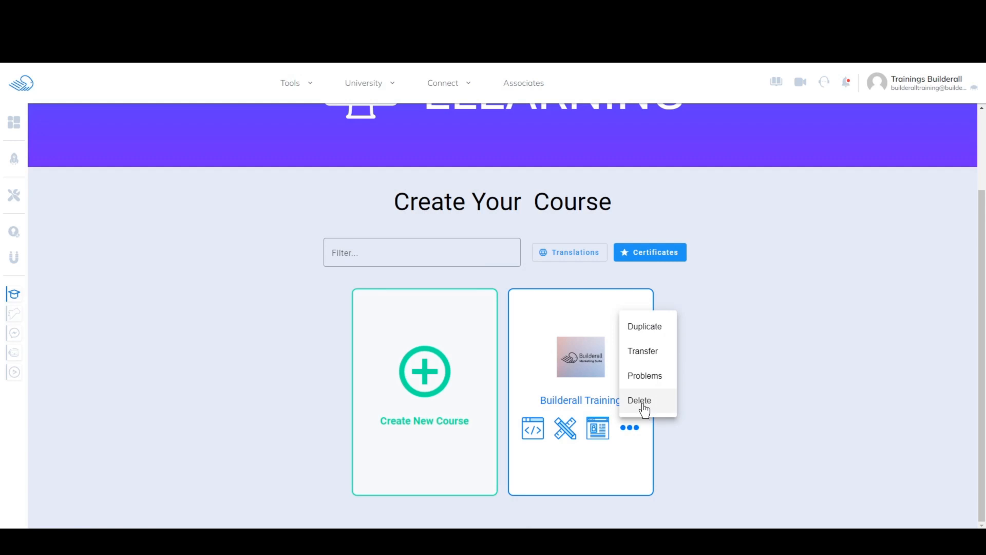
pyautogui.click(821, 381)
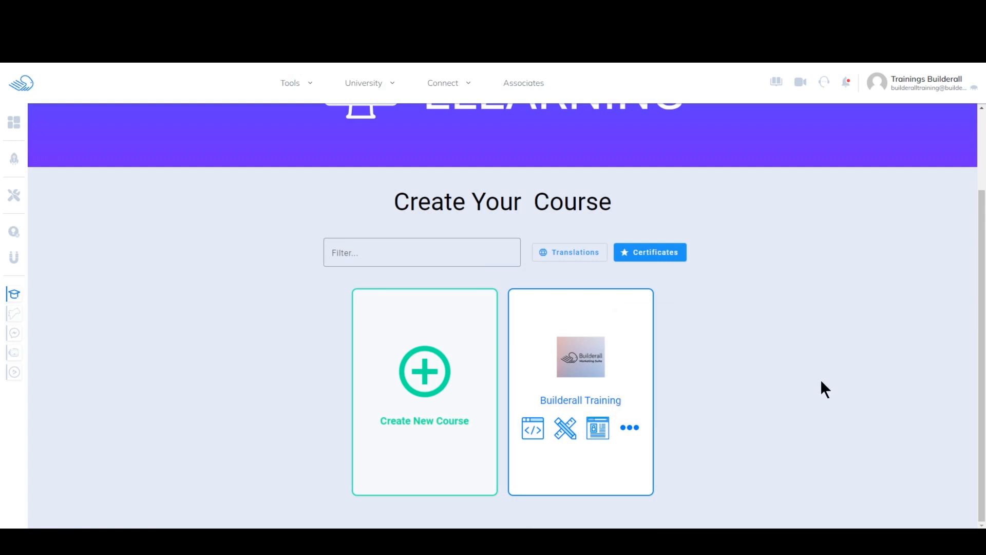